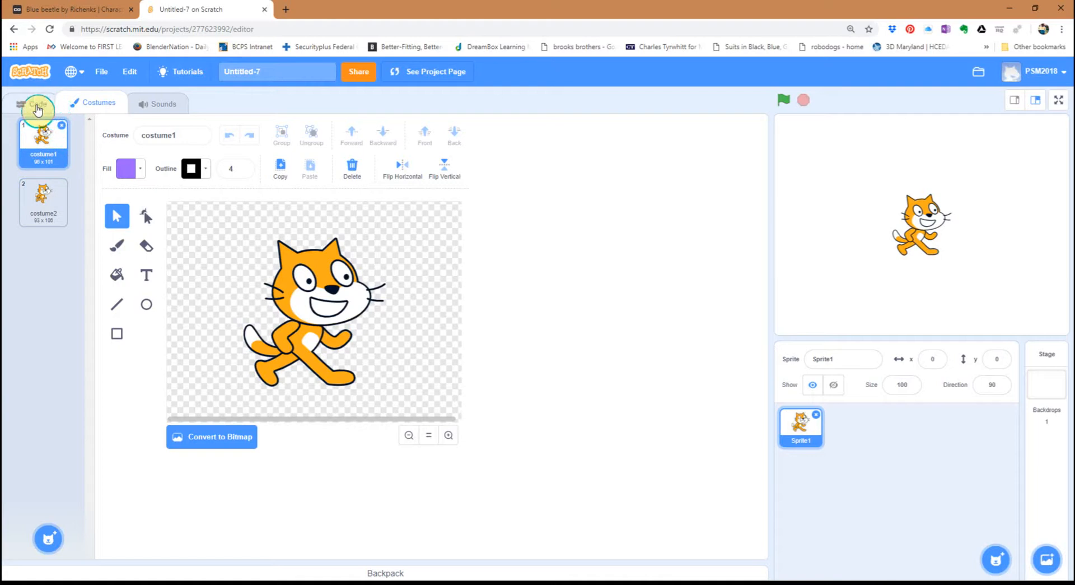
Create a new blank painted sprite and name it Emoji 1.
{"action": "left_click", "coordinate": [38, 109]}
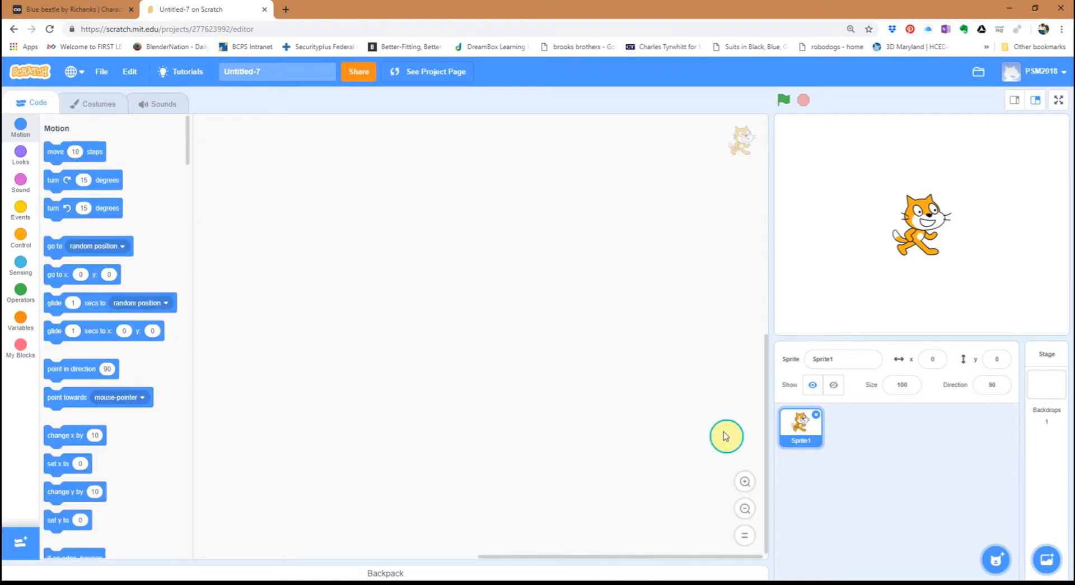
{"action": "mouse_move", "coordinate": [1004, 554]}
{"action": "left_click", "coordinate": [996, 512]}
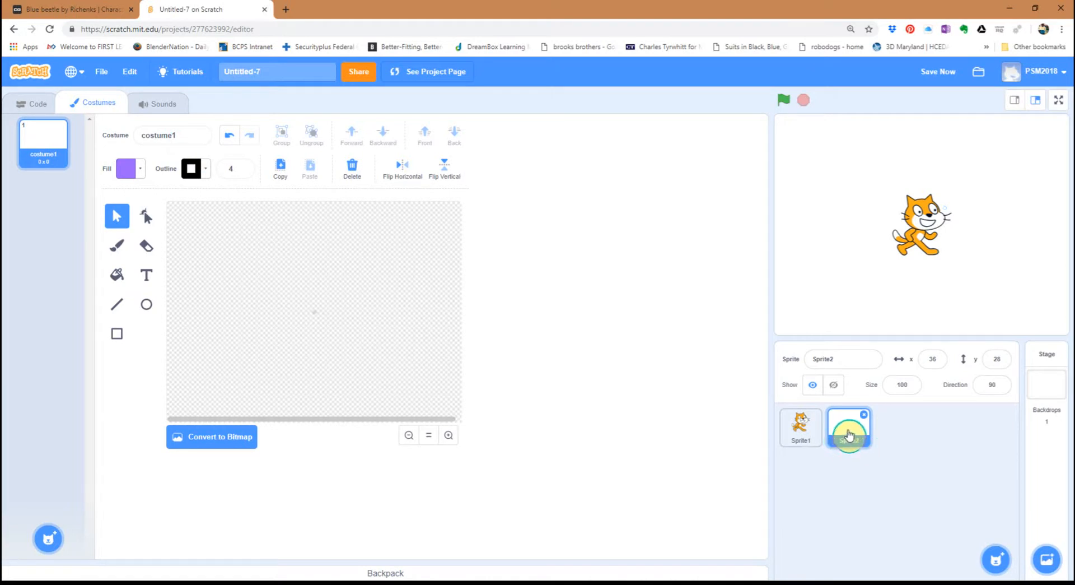
{"action": "left_click", "coordinate": [841, 359]}
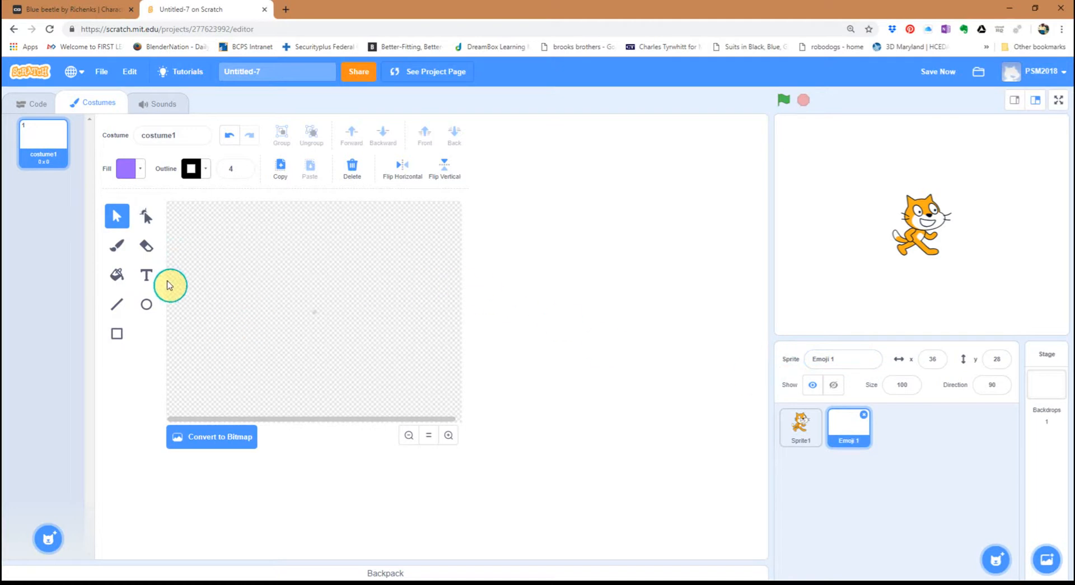
Draw a circular face about 100 units wide, filled yellow with colour 15, saturation 44 and brightness 100, with a black outline.
{"action": "left_click", "coordinate": [145, 305]}
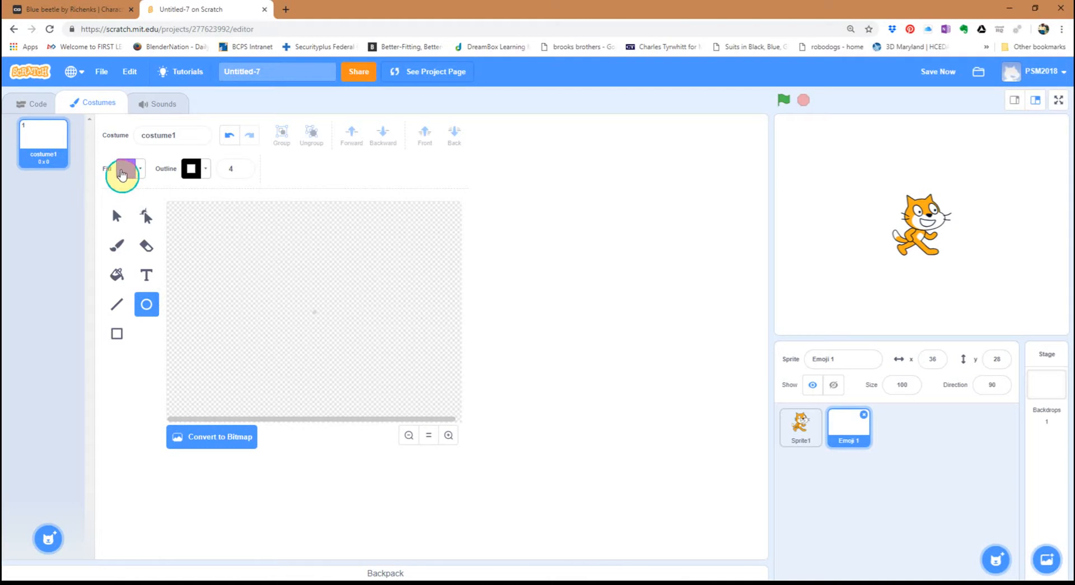
{"action": "left_click", "coordinate": [120, 169]}
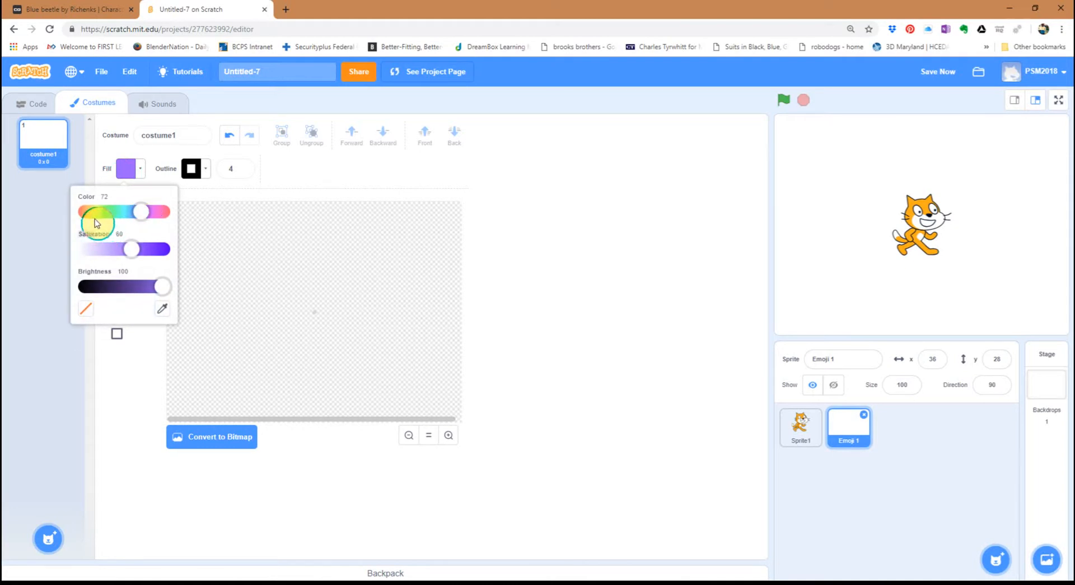
{"action": "left_click_drag", "start_coordinate": [144, 212], "coordinate": [92, 221]}
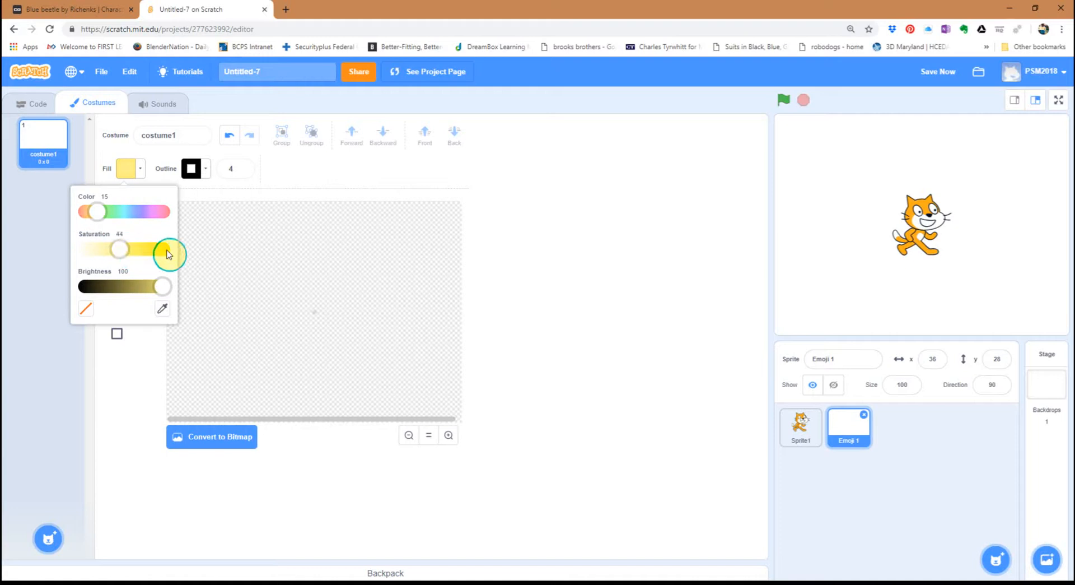
{"action": "left_click", "coordinate": [202, 249]}
{"action": "mouse_move", "coordinate": [240, 271]}
{"action": "left_mouse_down"}
{"action": "mouse_move", "coordinate": [346, 360]}
{"action": "mouse_move", "coordinate": [346, 376]}
{"action": "left_mouse_up"}
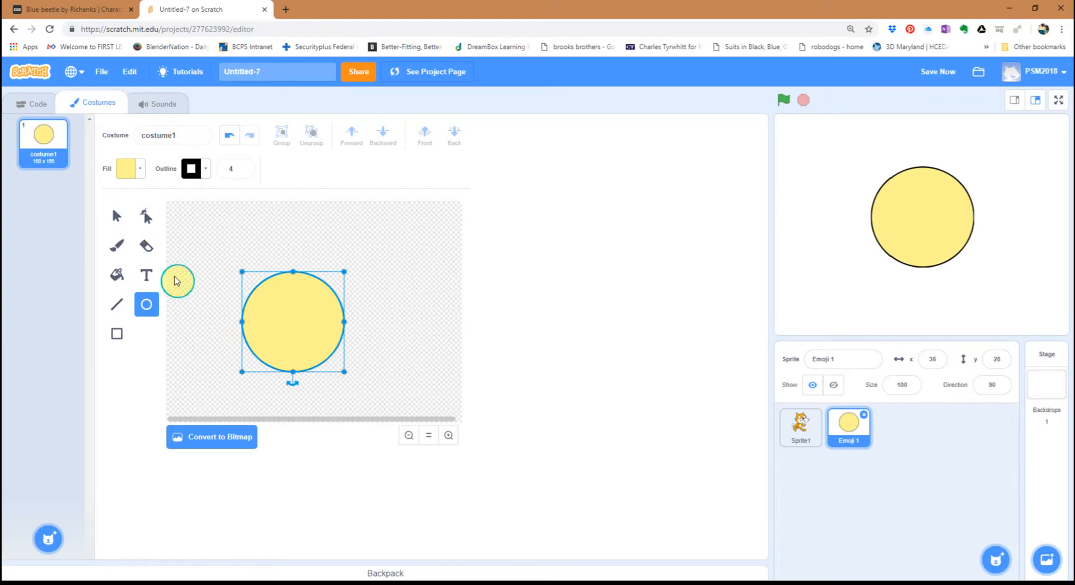
Draw a small ellipse, darken its fill to brightness 5, and place it on the face as the left eye.
{"action": "left_click_drag", "start_coordinate": [182, 218], "coordinate": [217, 248]}
{"action": "left_click", "coordinate": [127, 169]}
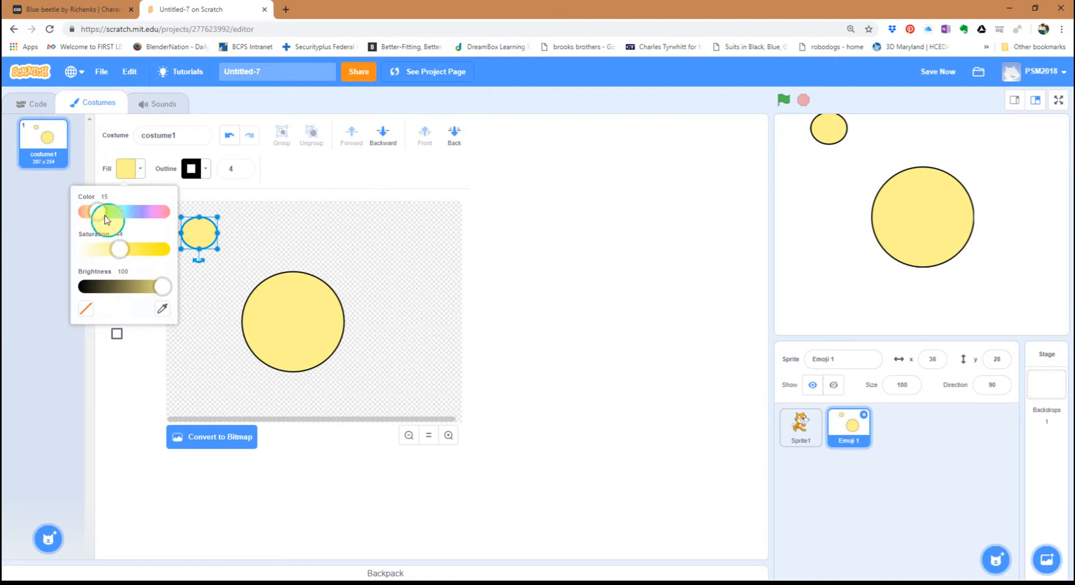
{"action": "left_click_drag", "start_coordinate": [162, 287], "coordinate": [86, 286]}
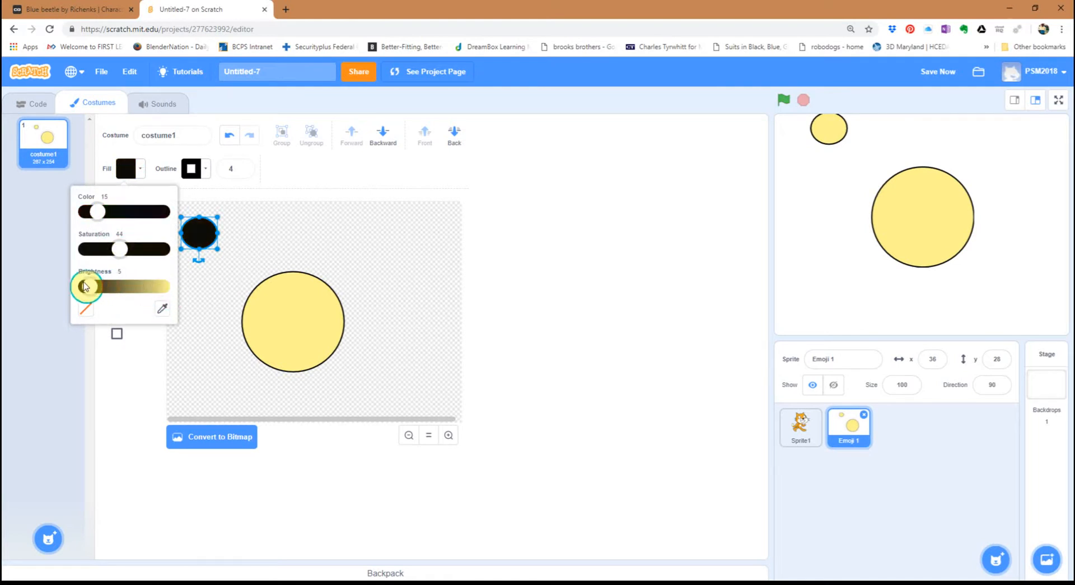
{"action": "left_click", "coordinate": [209, 240]}
{"action": "left_click_drag", "start_coordinate": [209, 240], "coordinate": [278, 317]}
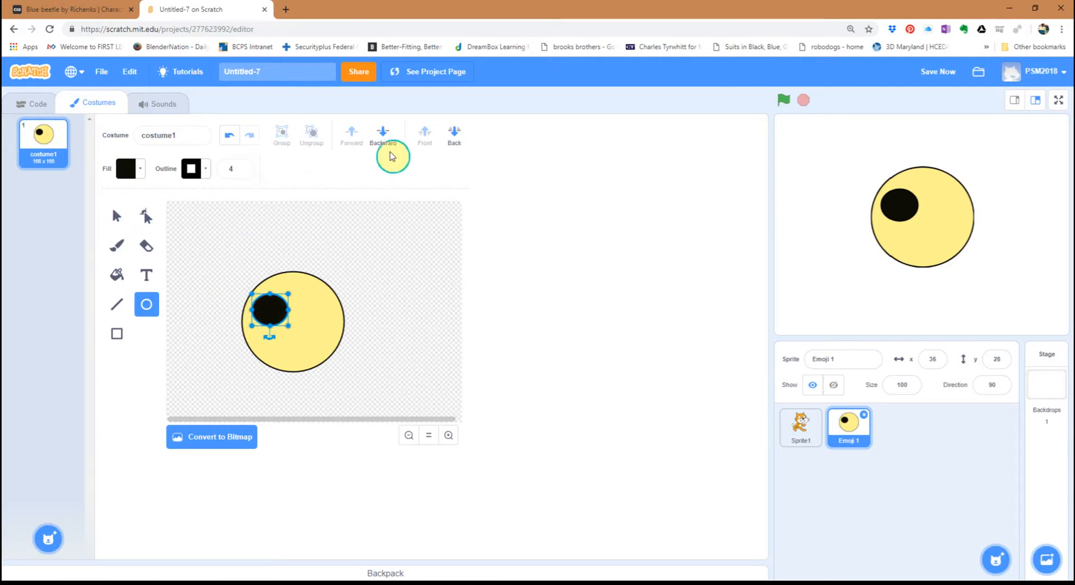
Duplicate the black eye and place the copy level with it as the right eye.
{"action": "left_click", "coordinate": [117, 217]}
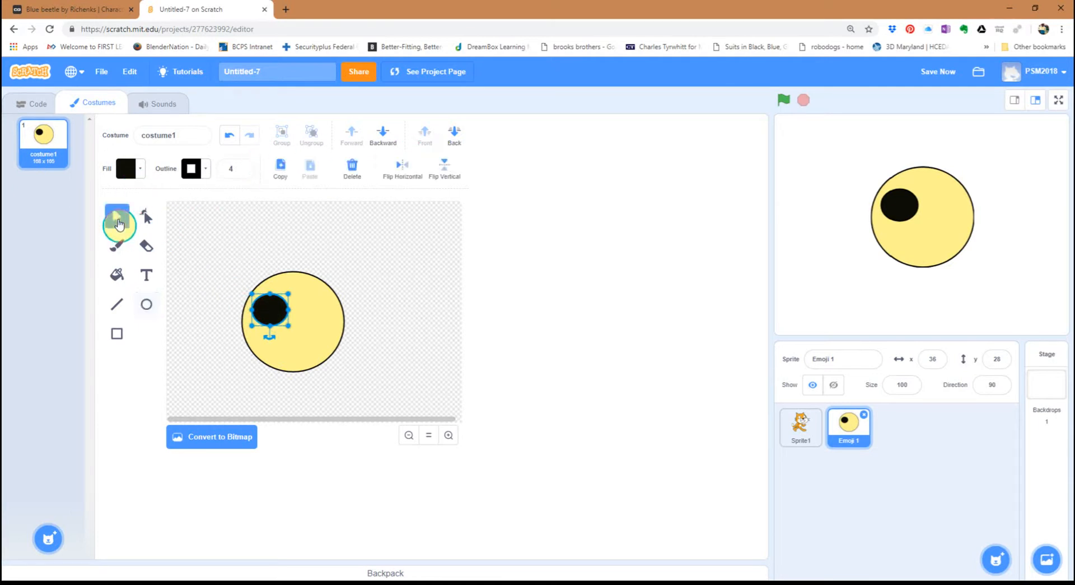
{"action": "left_click", "coordinate": [279, 178]}
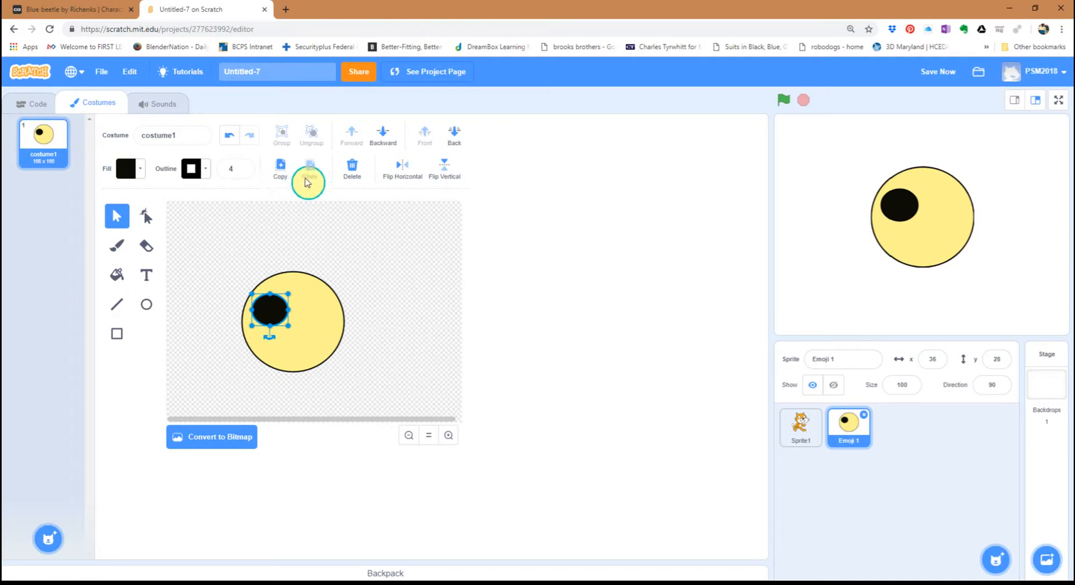
{"action": "left_click", "coordinate": [289, 179]}
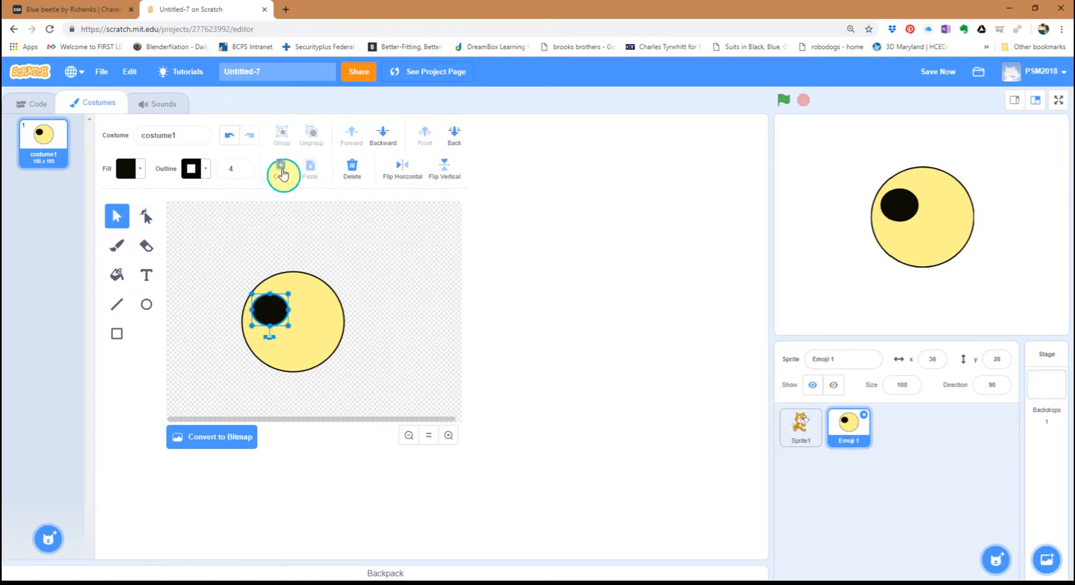
{"action": "left_click", "coordinate": [309, 173]}
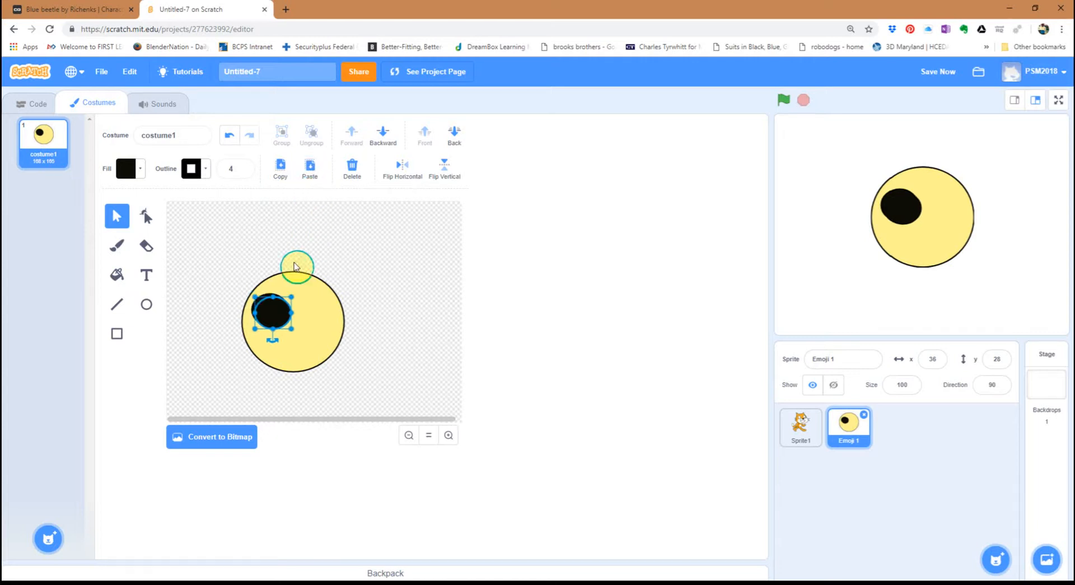
{"action": "left_click_drag", "start_coordinate": [274, 315], "coordinate": [310, 309]}
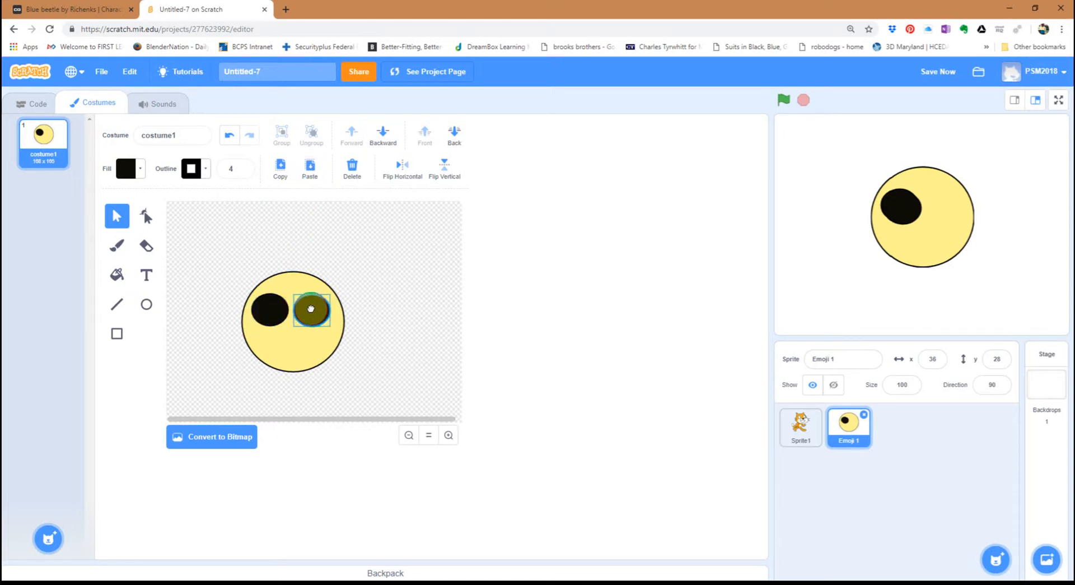
Draw a wide, flat black ellipse and place it on the lower part of the face as the mouth.
{"action": "left_click", "coordinate": [149, 305]}
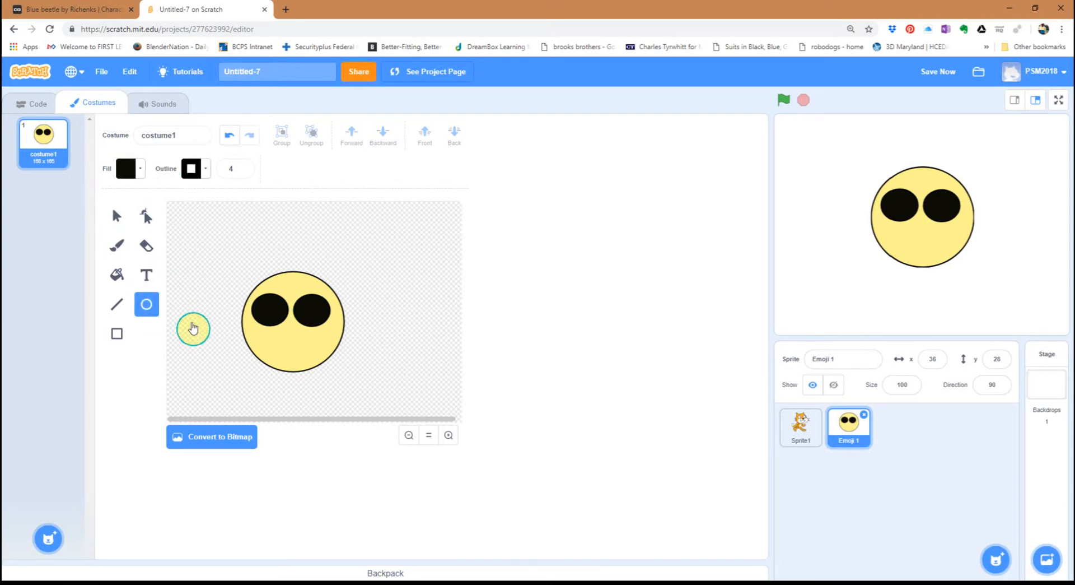
{"action": "mouse_move", "coordinate": [211, 231]}
{"action": "left_mouse_down"}
{"action": "mouse_move", "coordinate": [290, 252]}
{"action": "mouse_move", "coordinate": [246, 252]}
{"action": "left_mouse_up"}
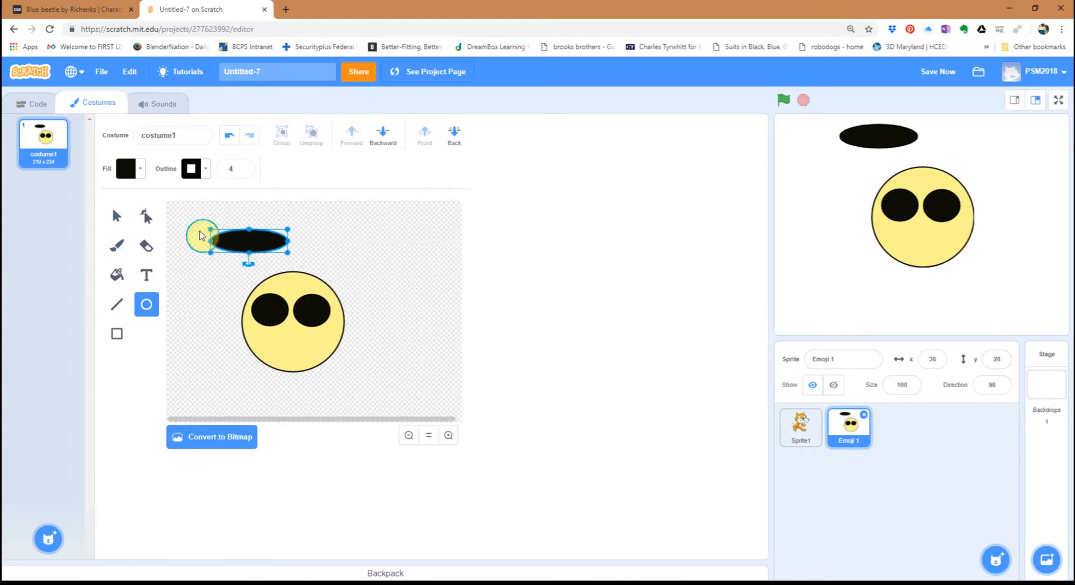
{"action": "left_click", "coordinate": [119, 215]}
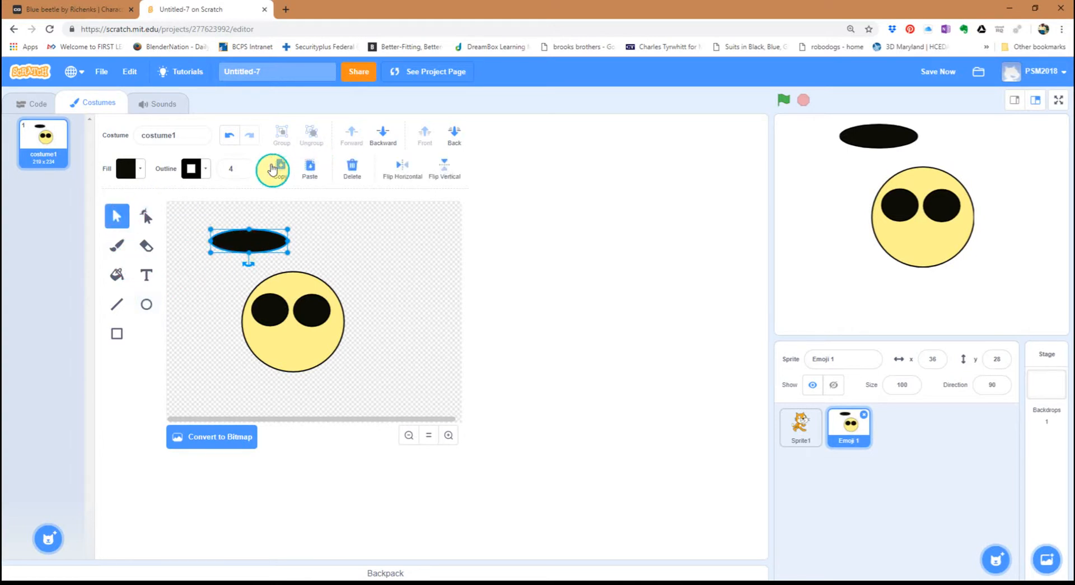
{"action": "left_click_drag", "start_coordinate": [251, 241], "coordinate": [303, 357]}
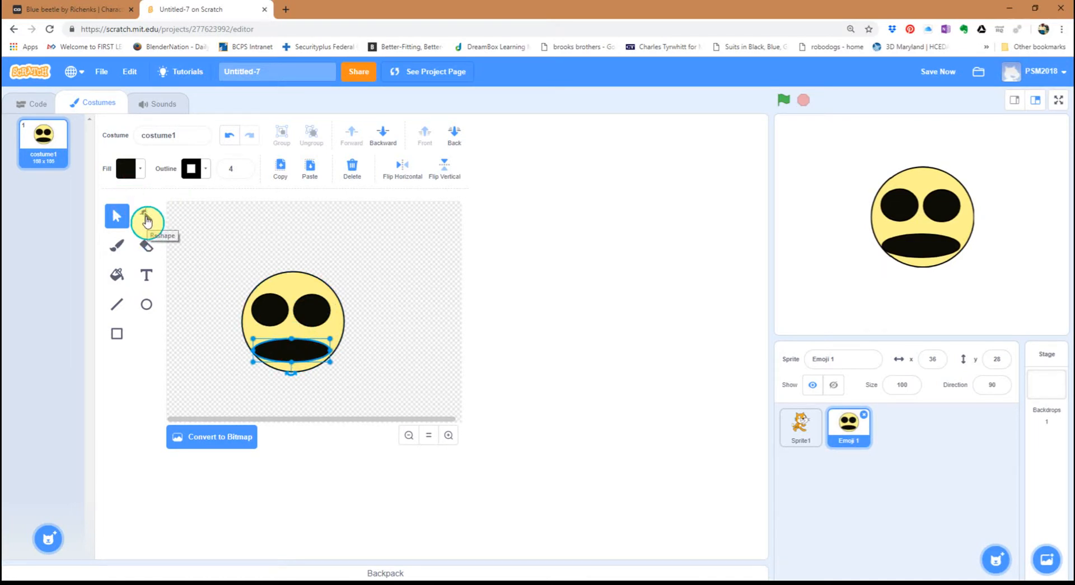
Reshape the mouth by pulling its upper middle point down and its left corner up to begin a smile.
{"action": "left_click", "coordinate": [147, 219]}
{"action": "left_click", "coordinate": [293, 336]}
{"action": "left_click_drag", "start_coordinate": [291, 344], "coordinate": [258, 340]}
{"action": "left_click", "coordinate": [264, 351]}
{"action": "left_click_drag", "start_coordinate": [329, 351], "coordinate": [328, 342]}
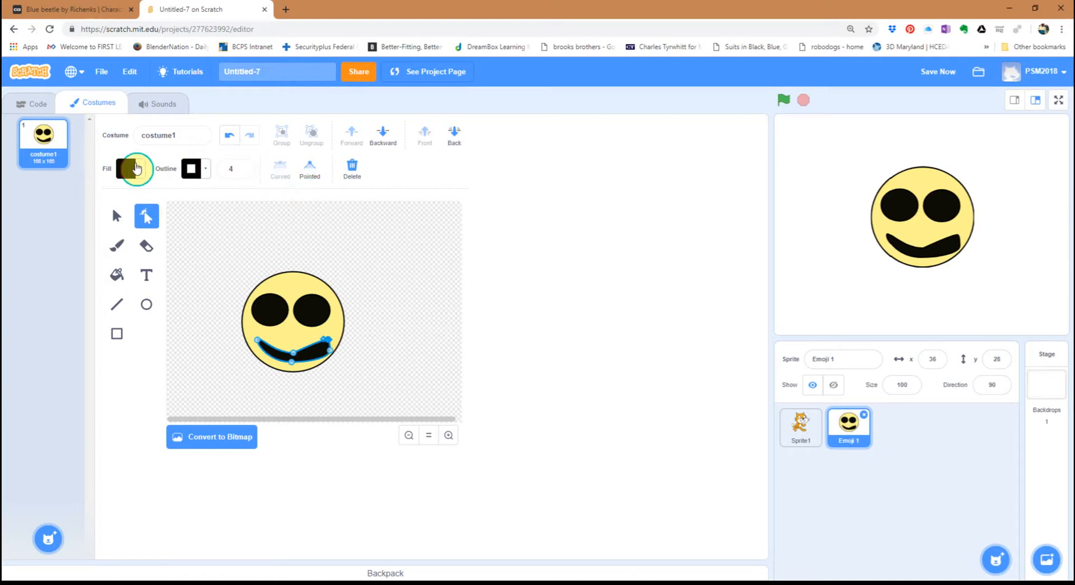
{"action": "left_click", "coordinate": [230, 140]}
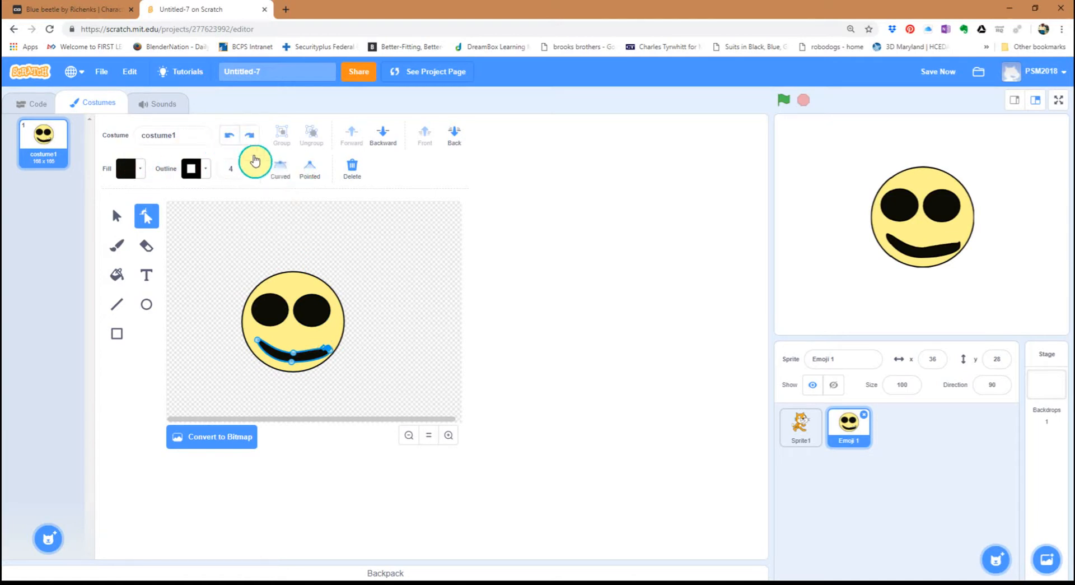
{"action": "left_click_drag", "start_coordinate": [332, 349], "coordinate": [331, 354]}
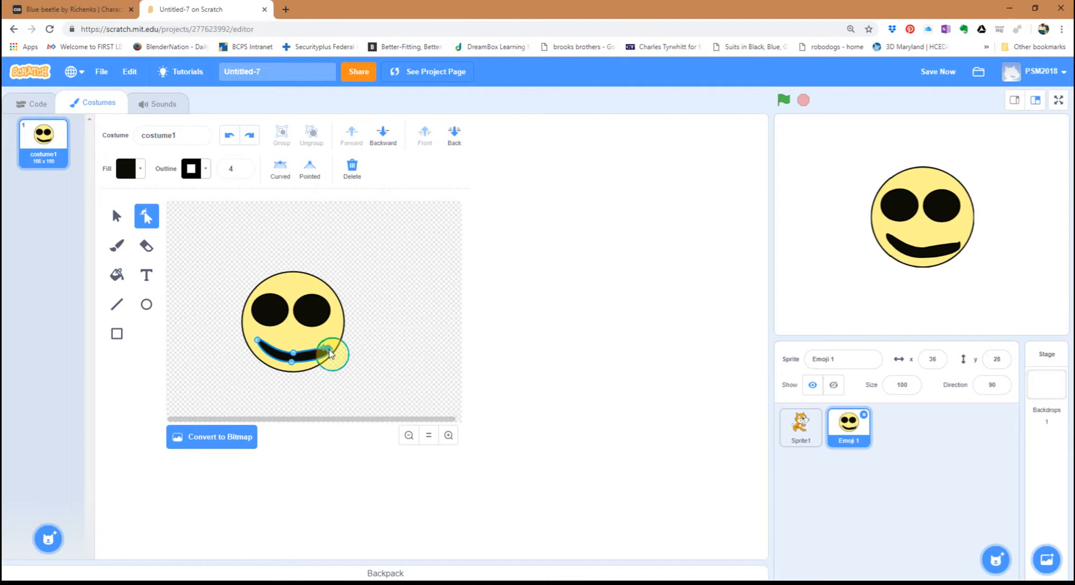
{"action": "left_click", "coordinate": [116, 215]}
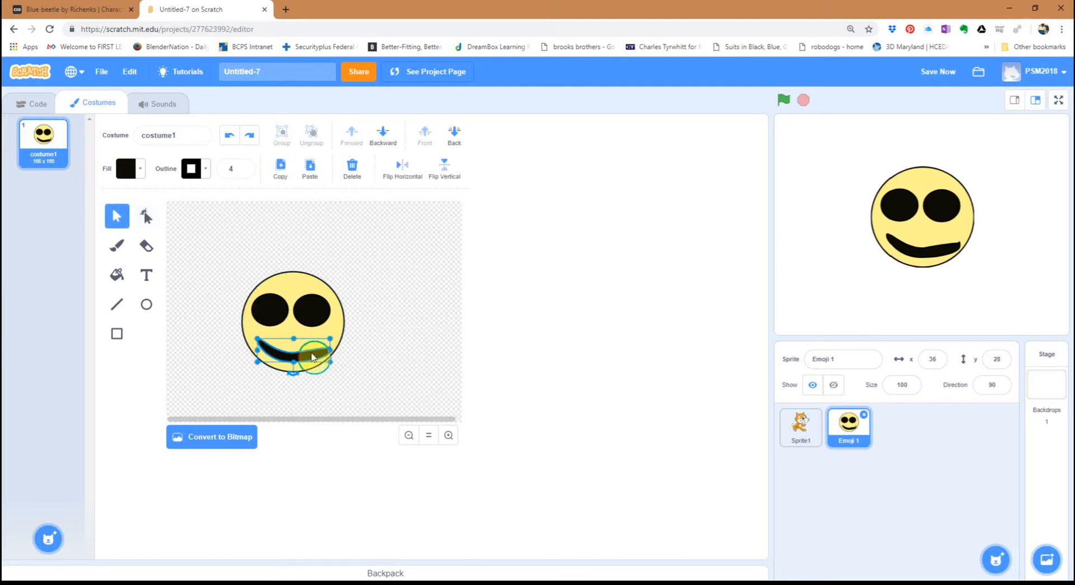
{"action": "left_click", "coordinate": [145, 216]}
{"action": "left_click", "coordinate": [331, 354]}
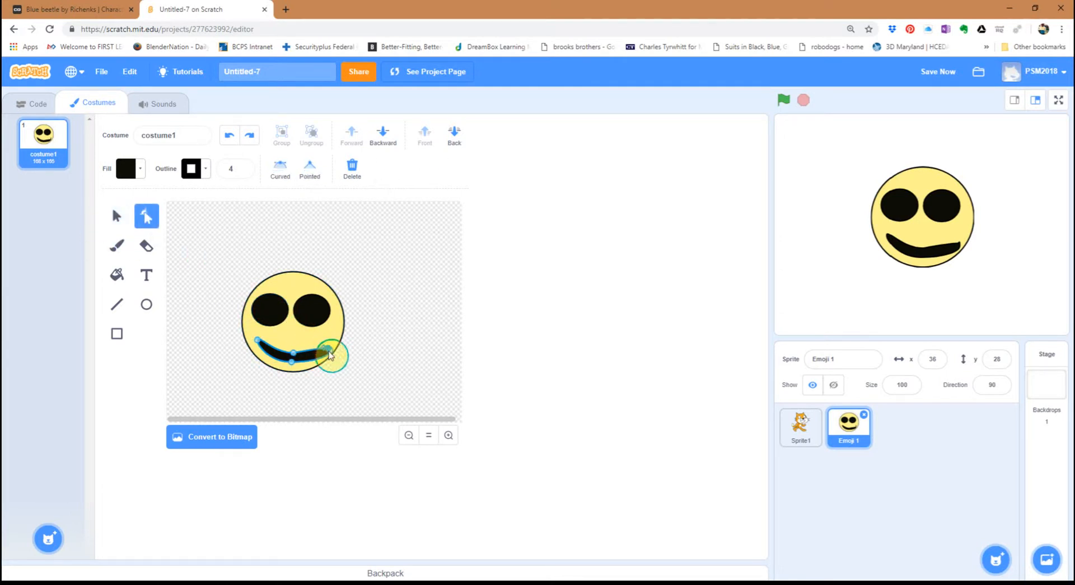
{"action": "left_click", "coordinate": [230, 139]}
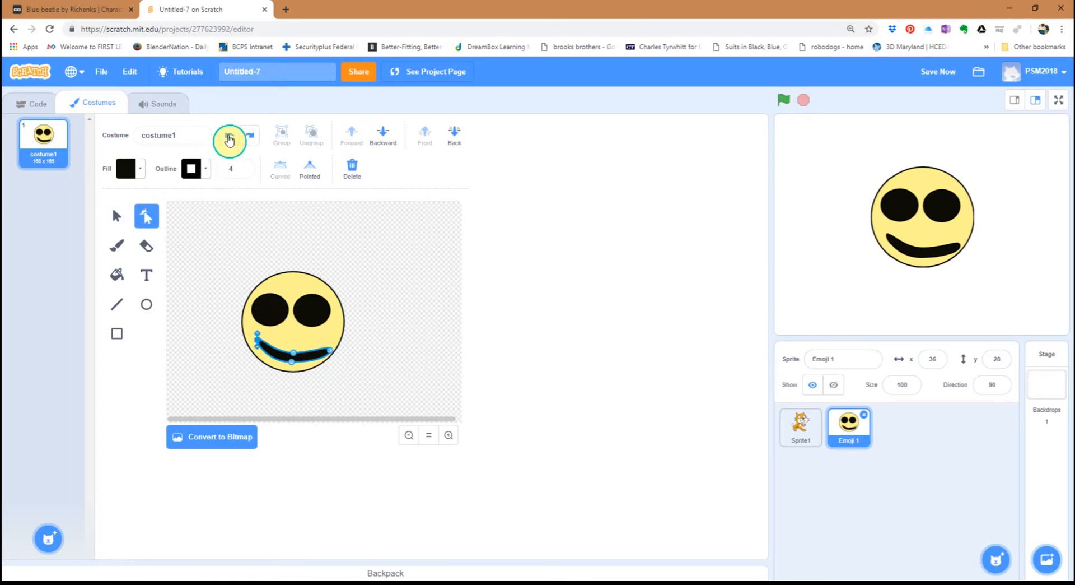
Raise the mouth's right corner point to match the left one and nudge the left corner slightly up and outward.
{"action": "left_click", "coordinate": [331, 353]}
{"action": "left_click", "coordinate": [331, 352]}
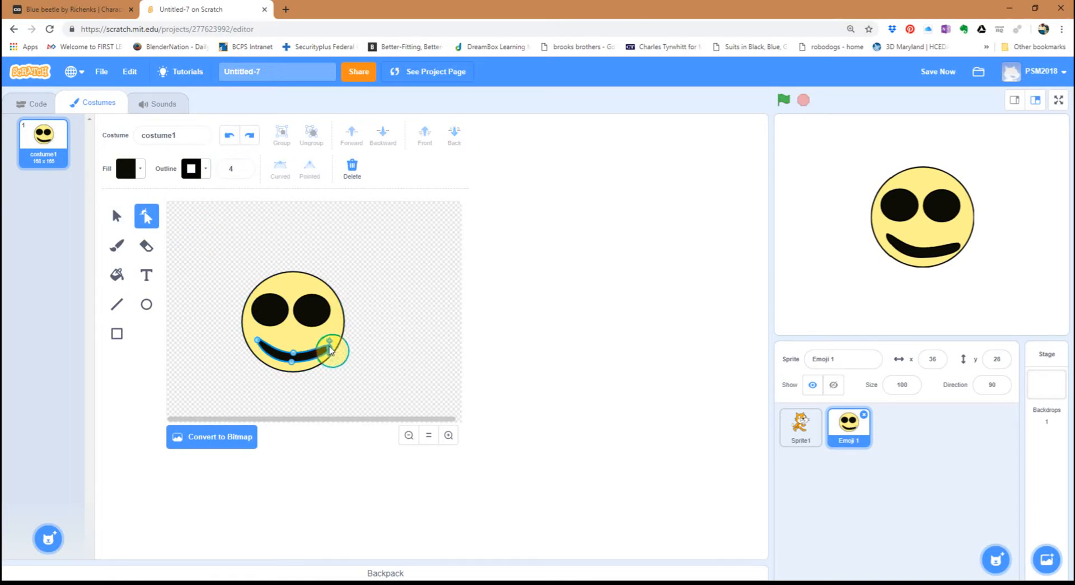
{"action": "left_click_drag", "start_coordinate": [330, 340], "coordinate": [329, 340]}
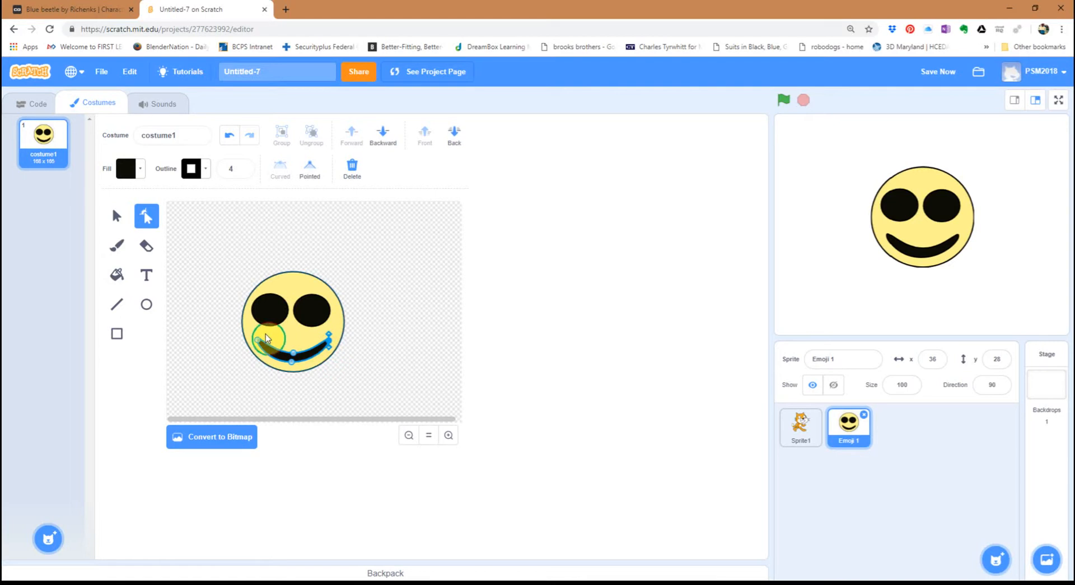
{"action": "left_click_drag", "start_coordinate": [258, 339], "coordinate": [255, 336]}
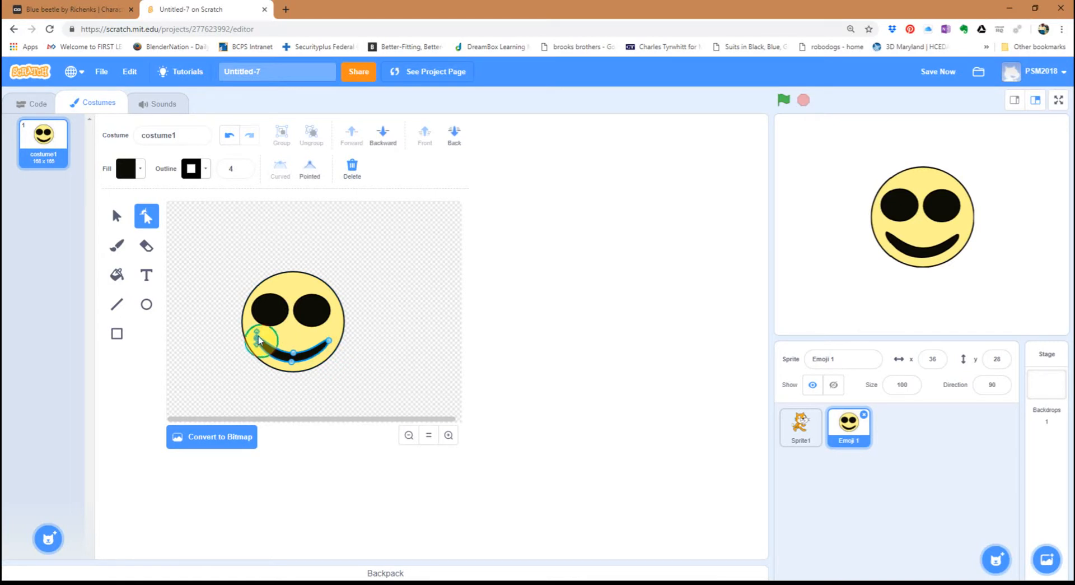
Convert both corner points of the mouth from curved to pointed.
{"action": "left_click", "coordinate": [316, 176]}
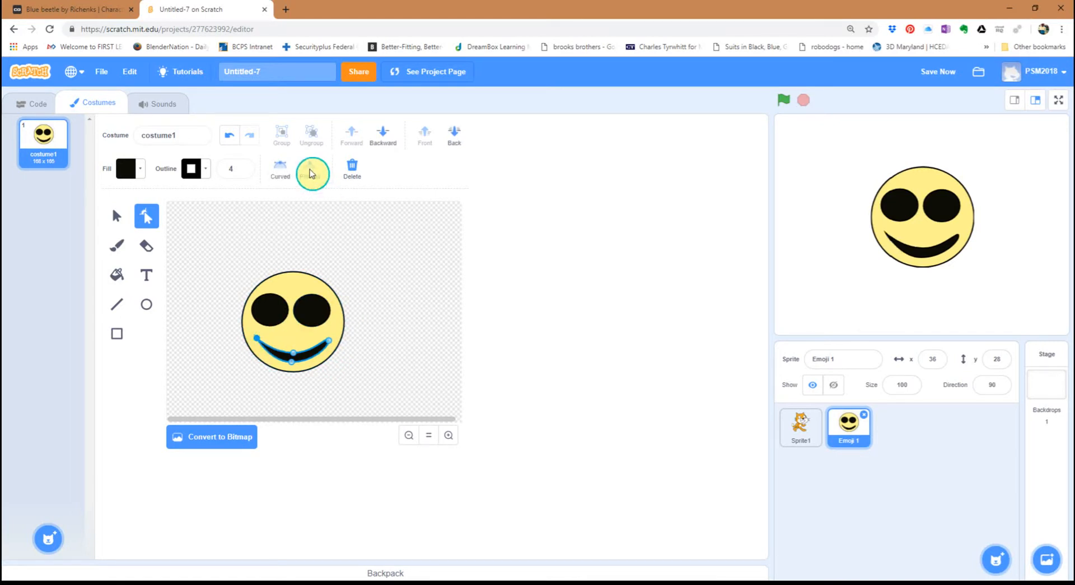
{"action": "left_click", "coordinate": [329, 342]}
{"action": "left_click", "coordinate": [312, 177]}
{"action": "left_click", "coordinate": [313, 177]}
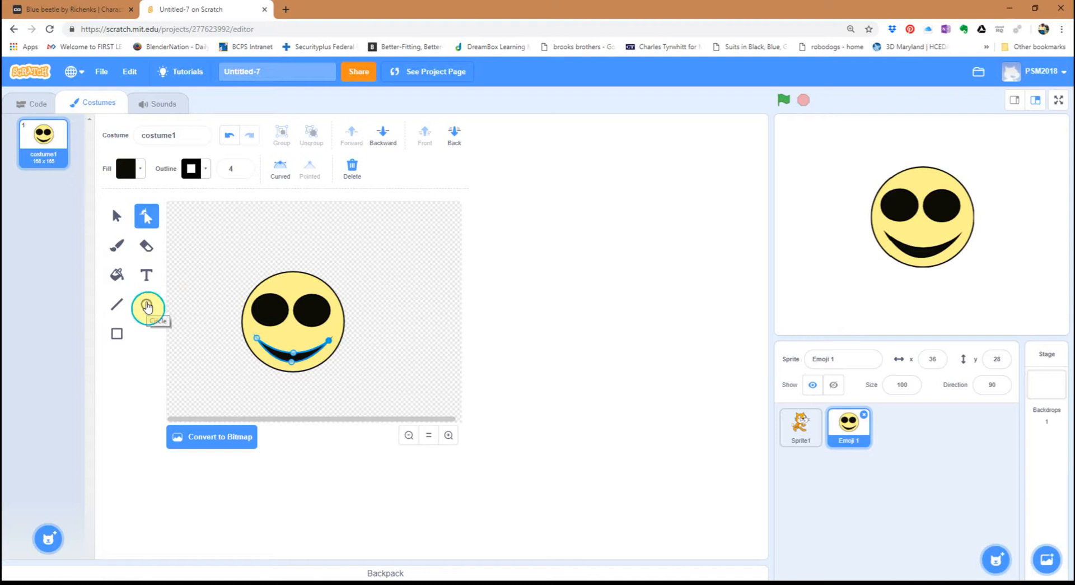
Draw a small ellipse, fill it light blue (colour 56, saturation 43, brightness 95), and fit it as a narrow vertical pupil in the left eye.
{"action": "left_click", "coordinate": [152, 302]}
{"action": "left_click_drag", "start_coordinate": [200, 229], "coordinate": [223, 247]}
{"action": "left_click", "coordinate": [126, 168]}
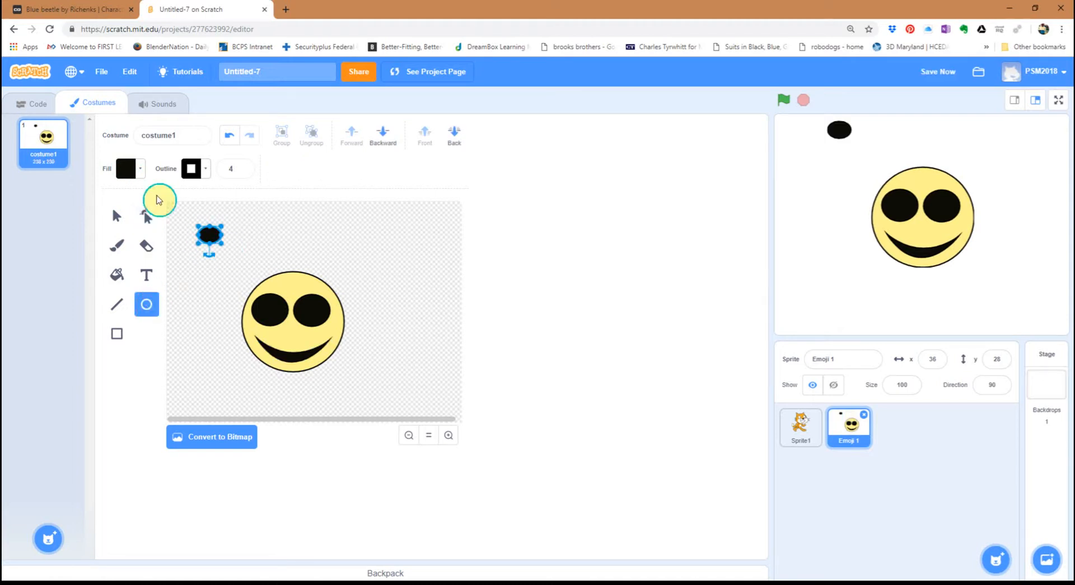
{"action": "left_click", "coordinate": [115, 250]}
{"action": "left_click_drag", "start_coordinate": [90, 286], "coordinate": [168, 292]}
{"action": "left_click_drag", "start_coordinate": [99, 212], "coordinate": [131, 220]}
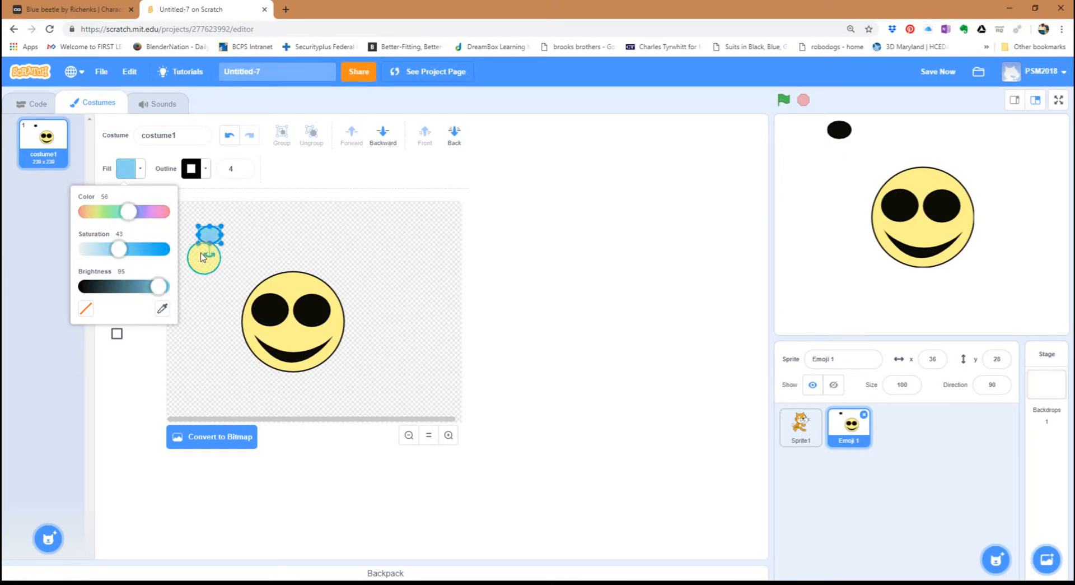
{"action": "left_click_drag", "start_coordinate": [209, 245], "coordinate": [269, 313]}
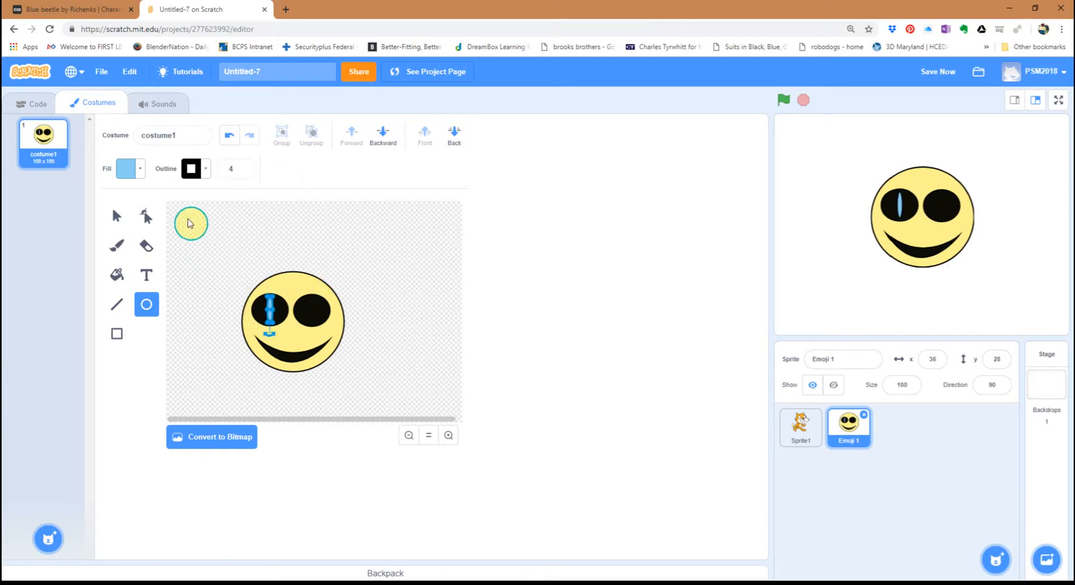
Duplicate the light blue pupil of the left eye and centre the copy in the right eye.
{"action": "left_click", "coordinate": [121, 218]}
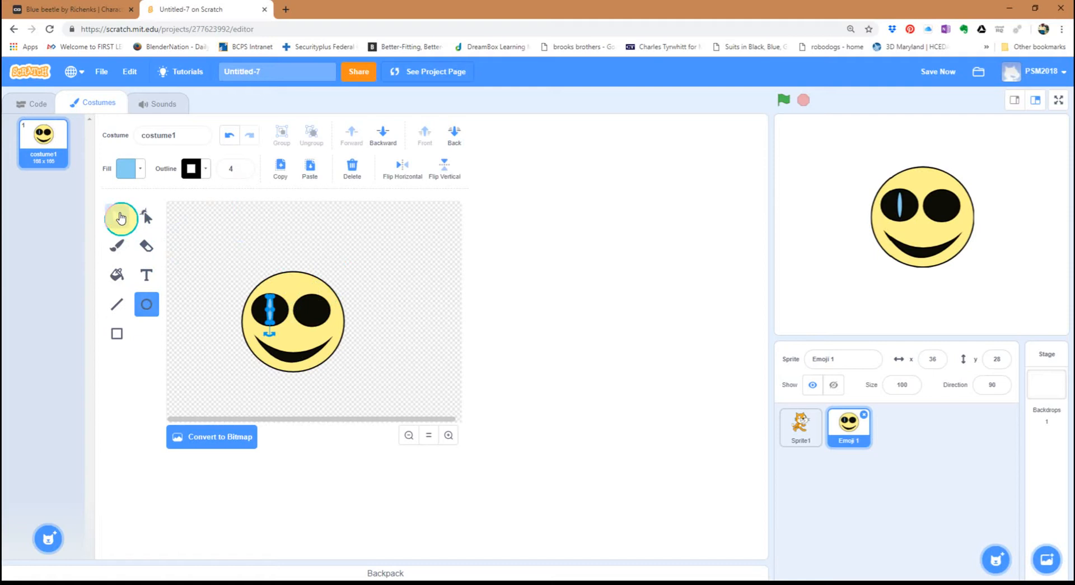
{"action": "left_click", "coordinate": [280, 179]}
{"action": "left_click", "coordinate": [308, 175]}
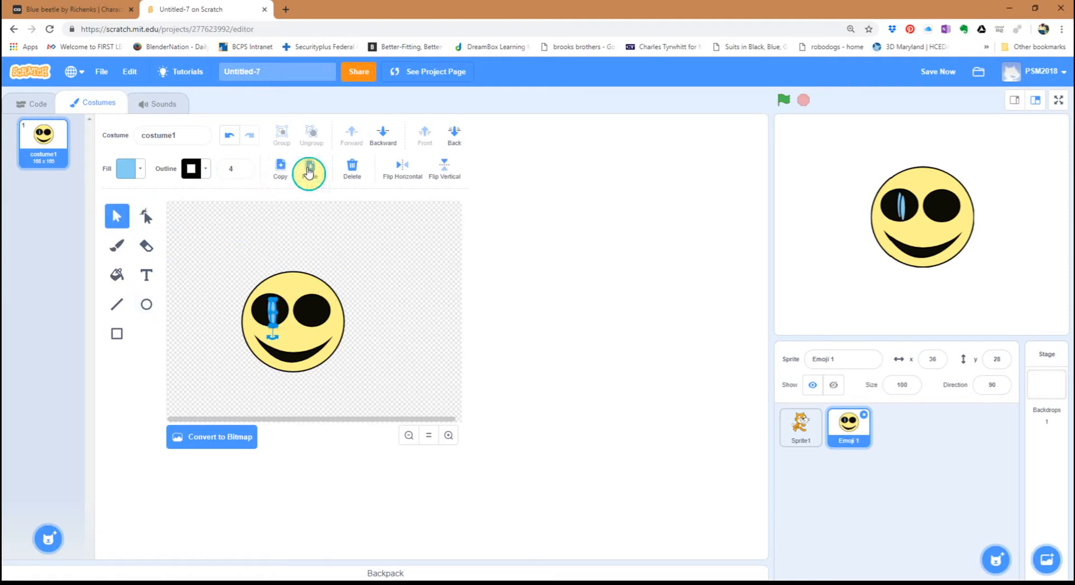
{"action": "left_click_drag", "start_coordinate": [288, 310], "coordinate": [312, 308]}
Group all parts of the emoji face and move the group slightly up and to the right.
{"action": "left_click", "coordinate": [296, 282]}
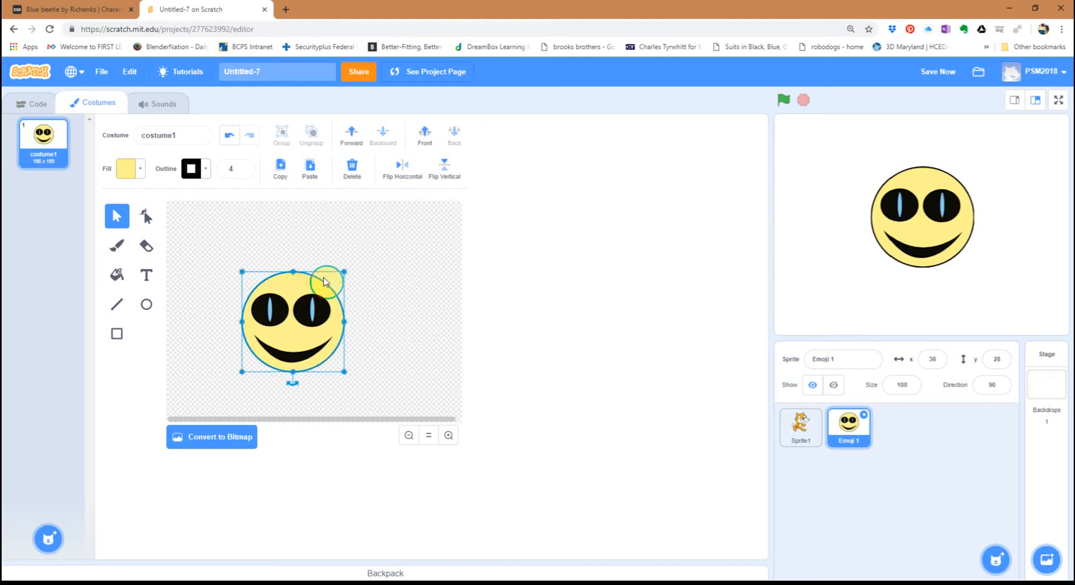
{"action": "left_click_drag", "start_coordinate": [218, 244], "coordinate": [364, 389]}
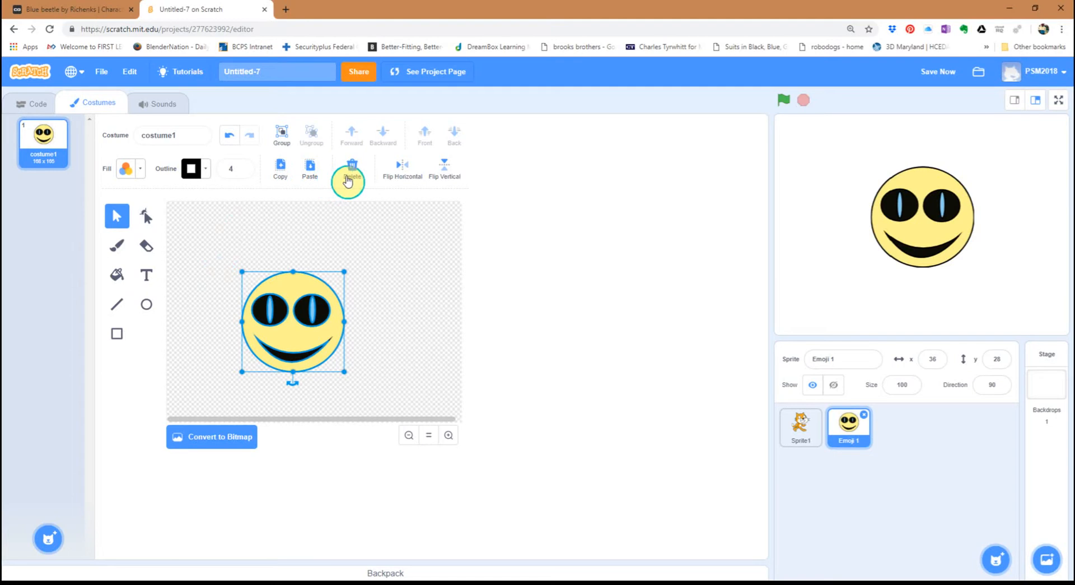
{"action": "left_click", "coordinate": [282, 140]}
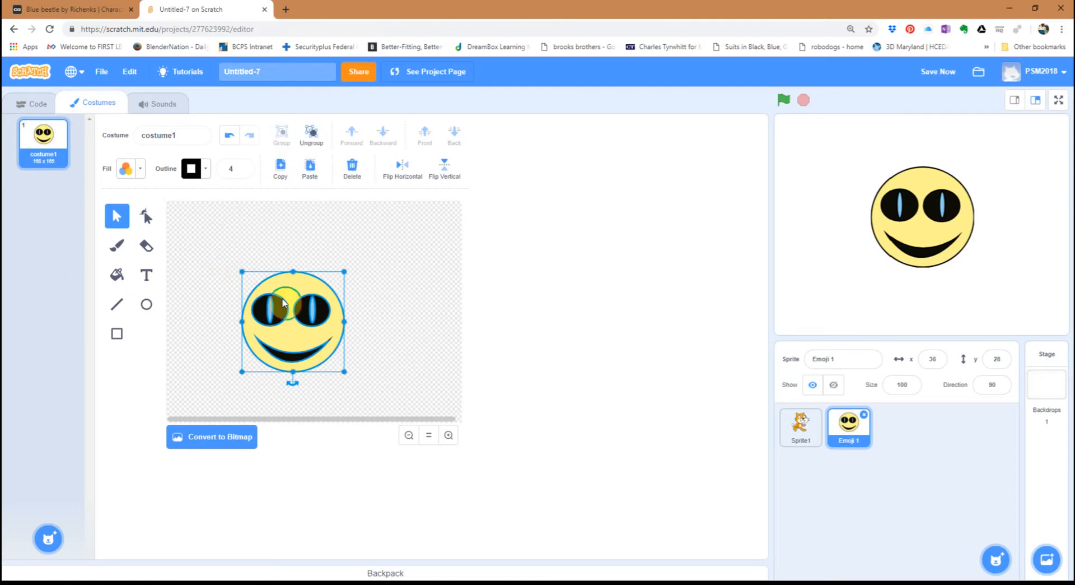
{"action": "mouse_move", "coordinate": [291, 331]}
{"action": "left_mouse_down"}
{"action": "mouse_move", "coordinate": [243, 323]}
{"action": "mouse_move", "coordinate": [303, 294]}
{"action": "mouse_move", "coordinate": [298, 325]}
{"action": "left_mouse_up"}
Ungroup the face into separate parts and shift them together slightly further right and down.
{"action": "left_click", "coordinate": [313, 141]}
{"action": "left_click", "coordinate": [301, 315]}
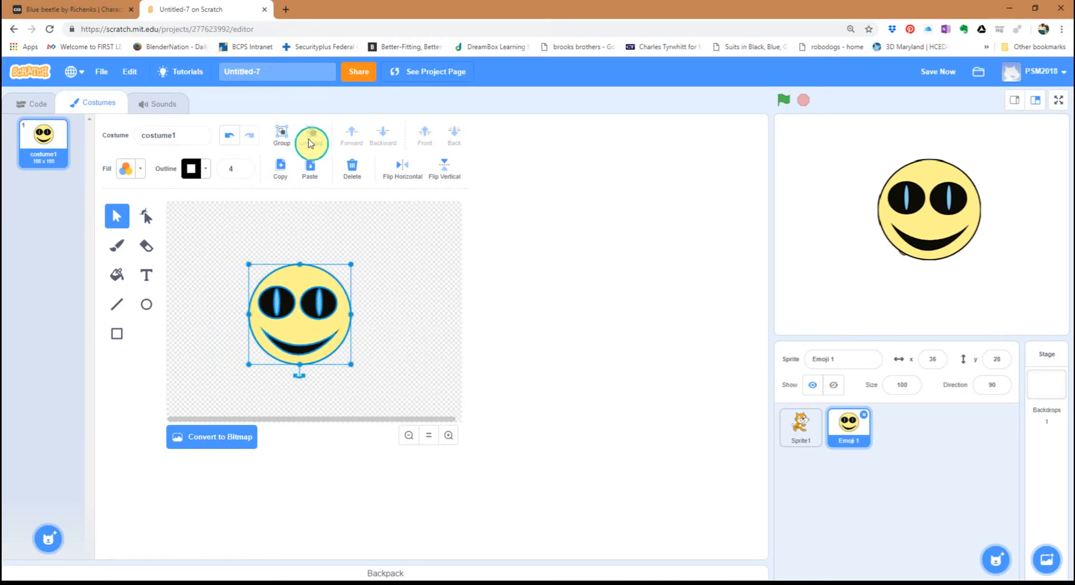
{"action": "mouse_move", "coordinate": [288, 302]}
{"action": "left_mouse_down"}
{"action": "mouse_move", "coordinate": [271, 320]}
{"action": "mouse_move", "coordinate": [305, 312]}
{"action": "left_mouse_up"}
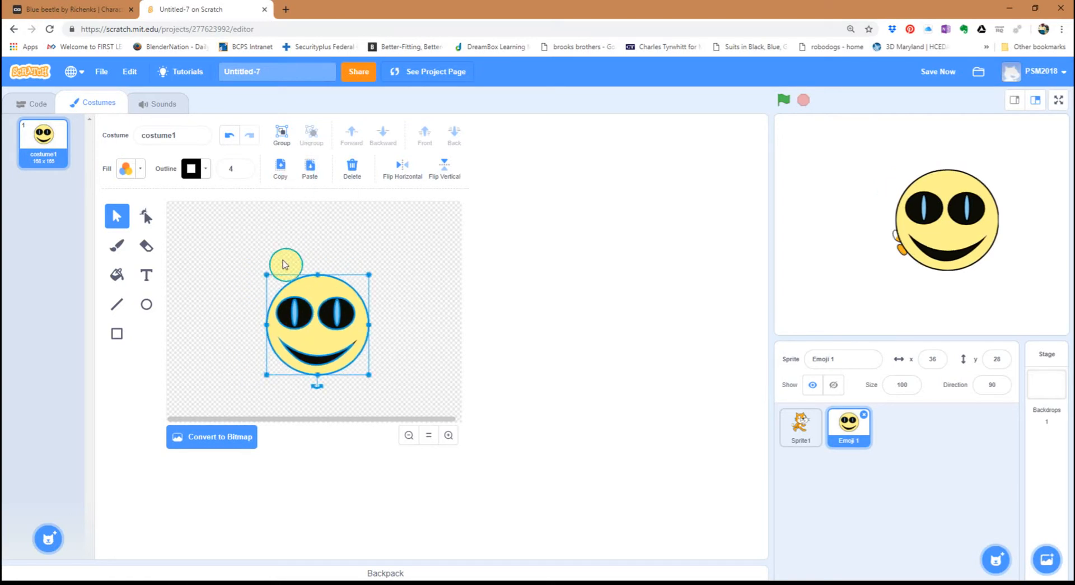
{"action": "left_click", "coordinate": [283, 307]}
{"action": "left_click", "coordinate": [291, 140]}
{"action": "left_click", "coordinate": [329, 247]}
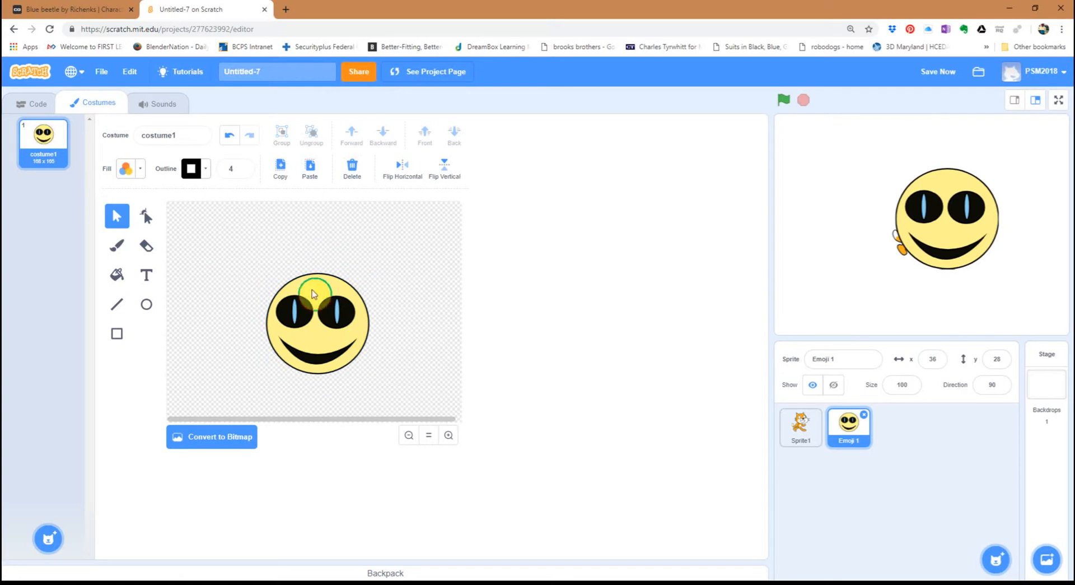
Select the pupils and the right eye individually to check that the face parts are separate, and clear the selection.
{"action": "left_click", "coordinate": [293, 309]}
{"action": "left_click", "coordinate": [339, 314]}
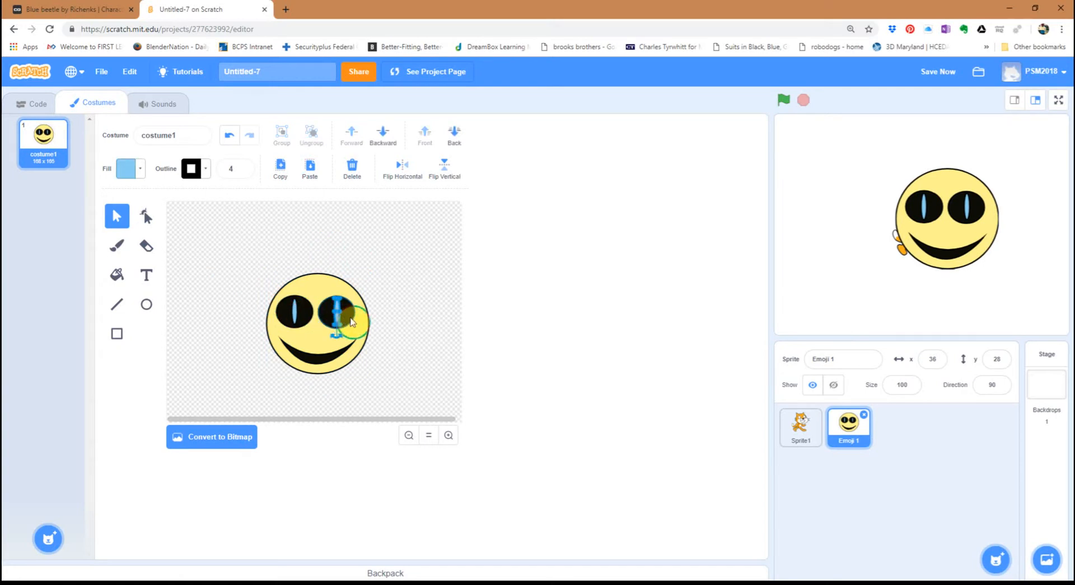
{"action": "left_click", "coordinate": [347, 319]}
{"action": "left_click", "coordinate": [343, 244]}
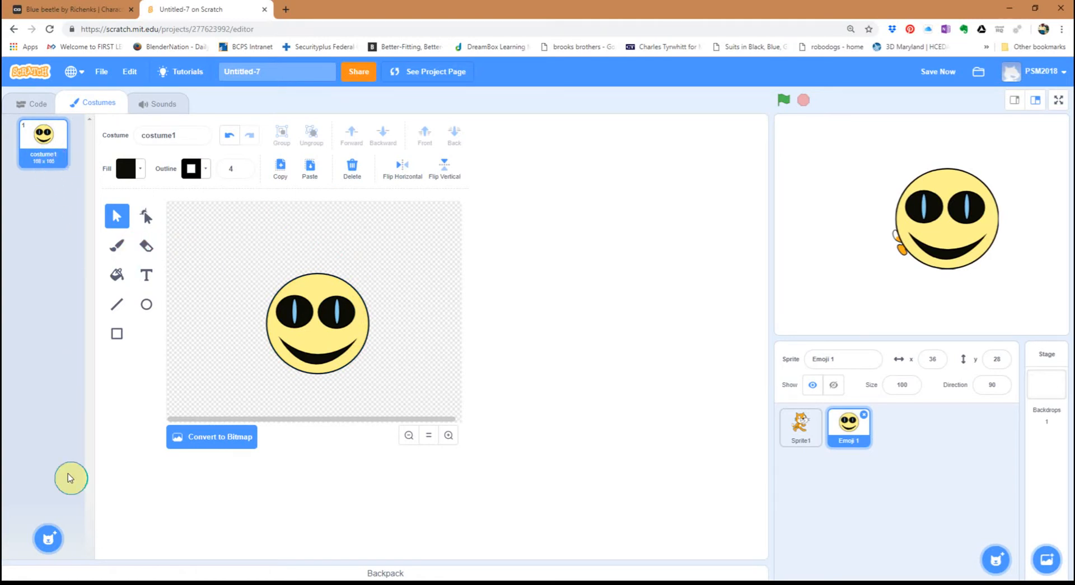
Duplicate costume1 of the emoji sprite.
{"action": "mouse_move", "coordinate": [49, 538]}
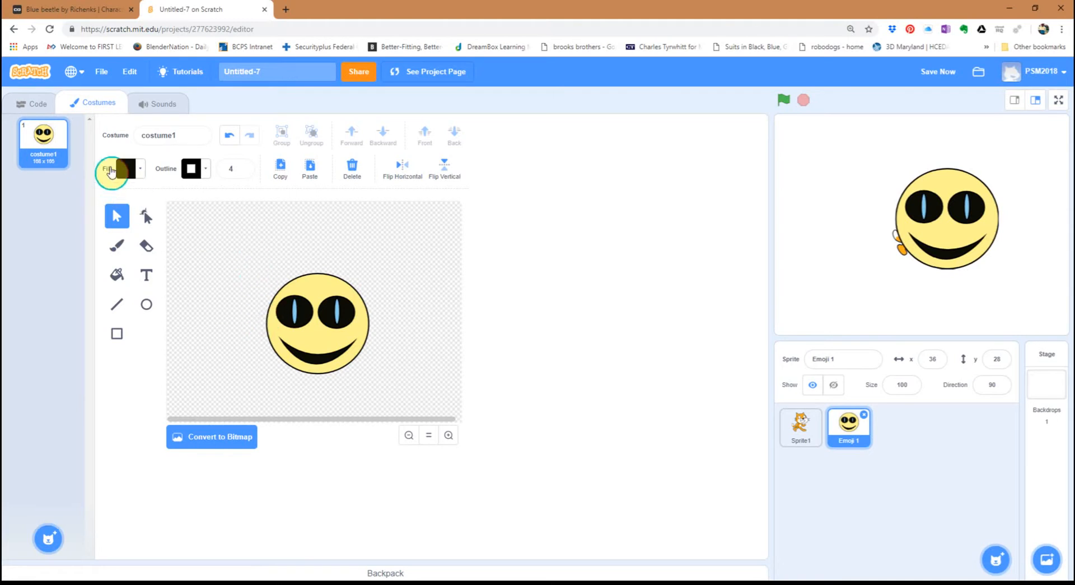
{"action": "right_click", "coordinate": [51, 154]}
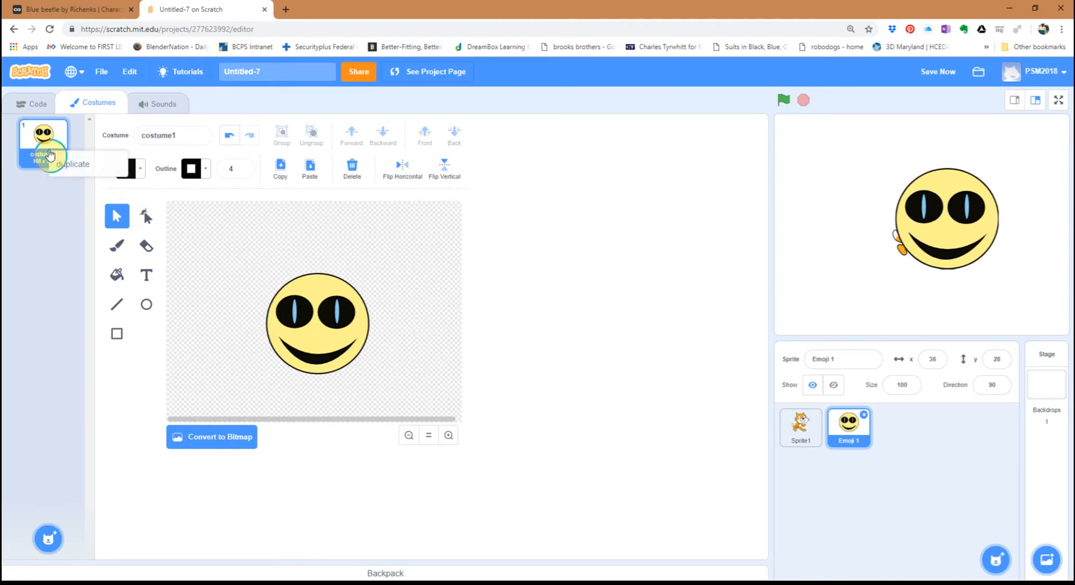
{"action": "left_click", "coordinate": [38, 151]}
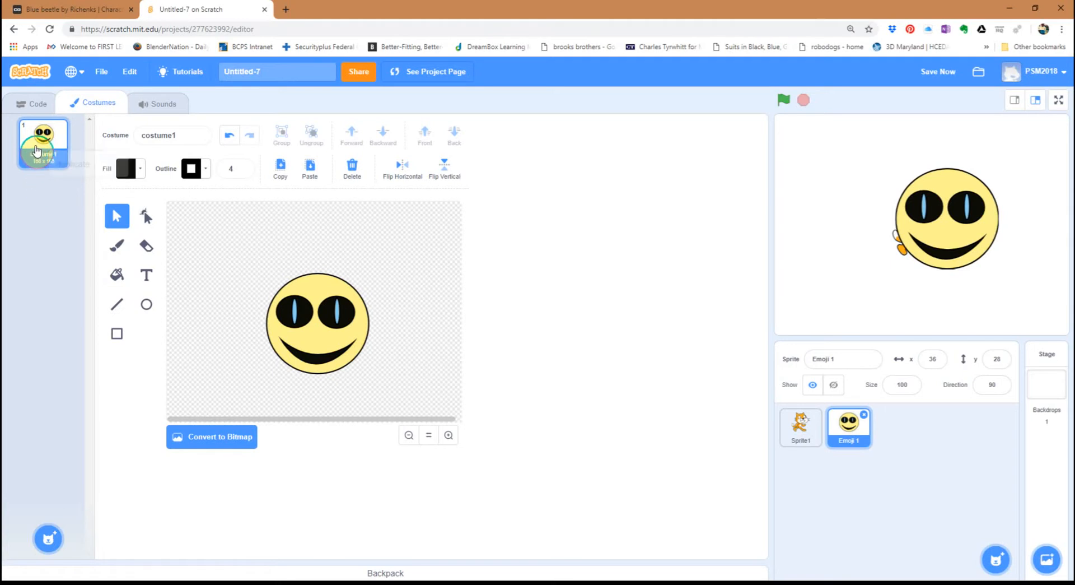
{"action": "right_click", "coordinate": [49, 150]}
{"action": "left_click", "coordinate": [49, 210]}
{"action": "right_click", "coordinate": [56, 163]}
{"action": "left_click", "coordinate": [78, 176]}
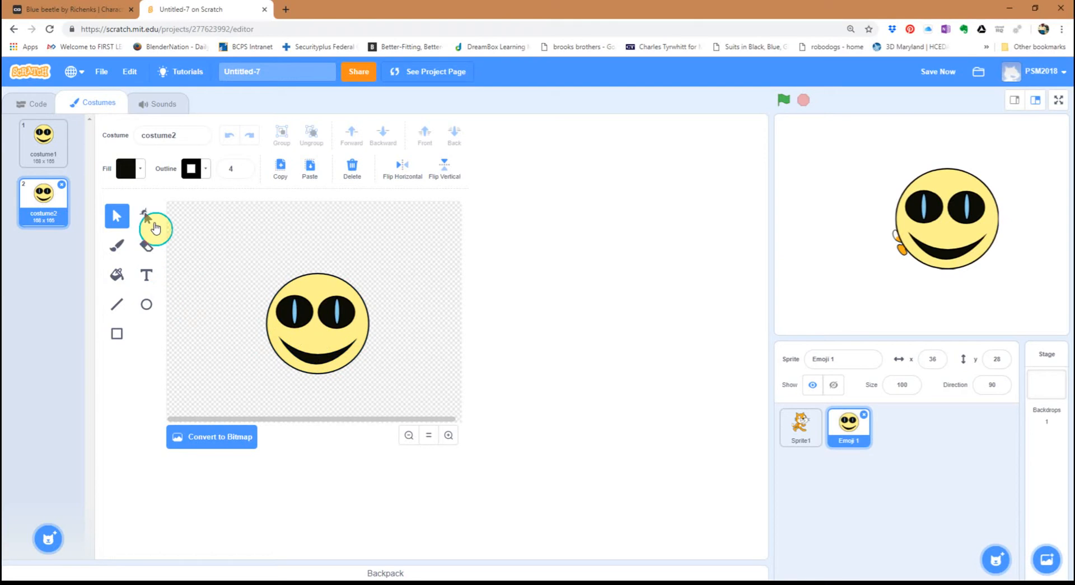
Reshape the mouth in costume2 into a wide-open smile by pulling its upper middle point up.
{"action": "left_click", "coordinate": [147, 216]}
{"action": "left_click", "coordinate": [317, 357]}
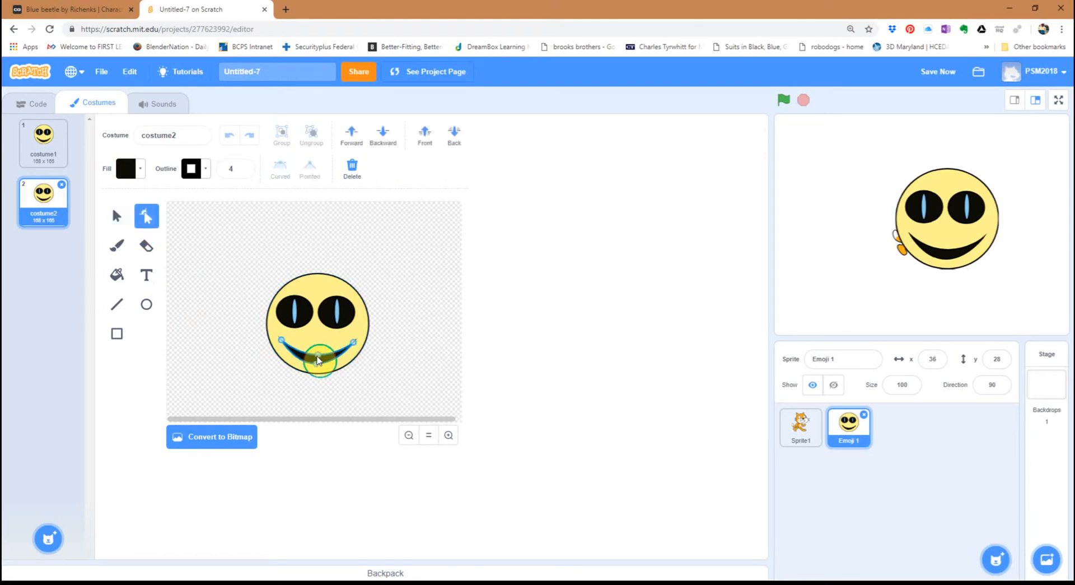
{"action": "left_click_drag", "start_coordinate": [317, 353], "coordinate": [313, 343]}
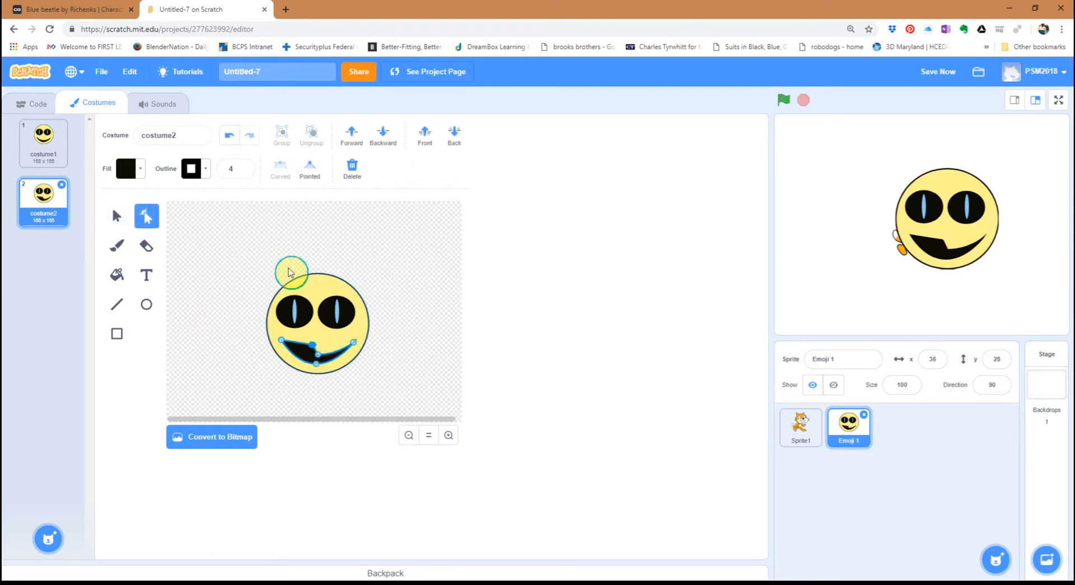
{"action": "left_click", "coordinate": [229, 136]}
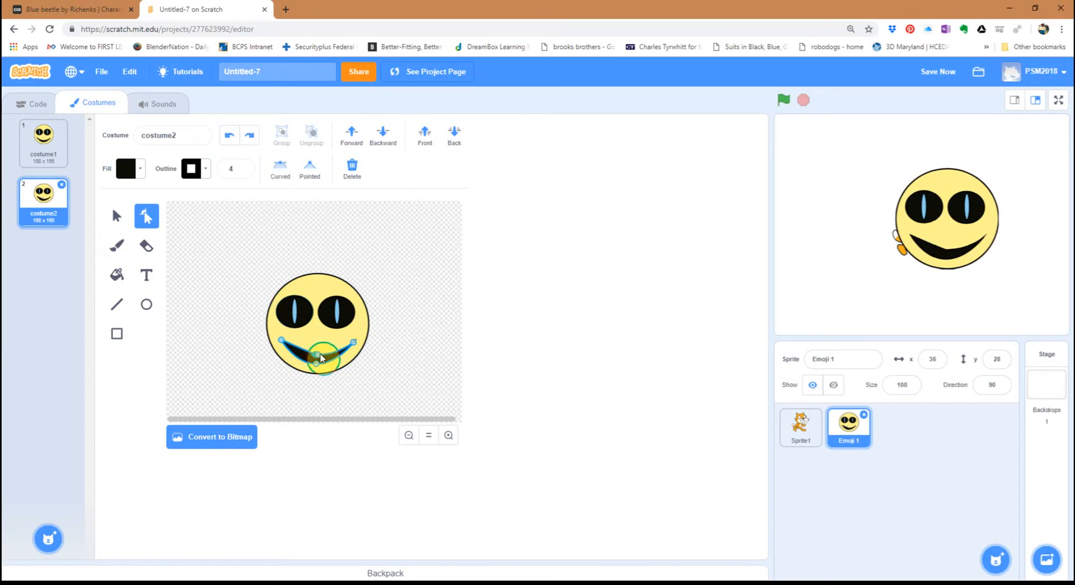
{"action": "left_click", "coordinate": [231, 139]}
{"action": "left_click", "coordinate": [322, 358]}
{"action": "left_click_drag", "start_coordinate": [318, 358], "coordinate": [319, 336]}
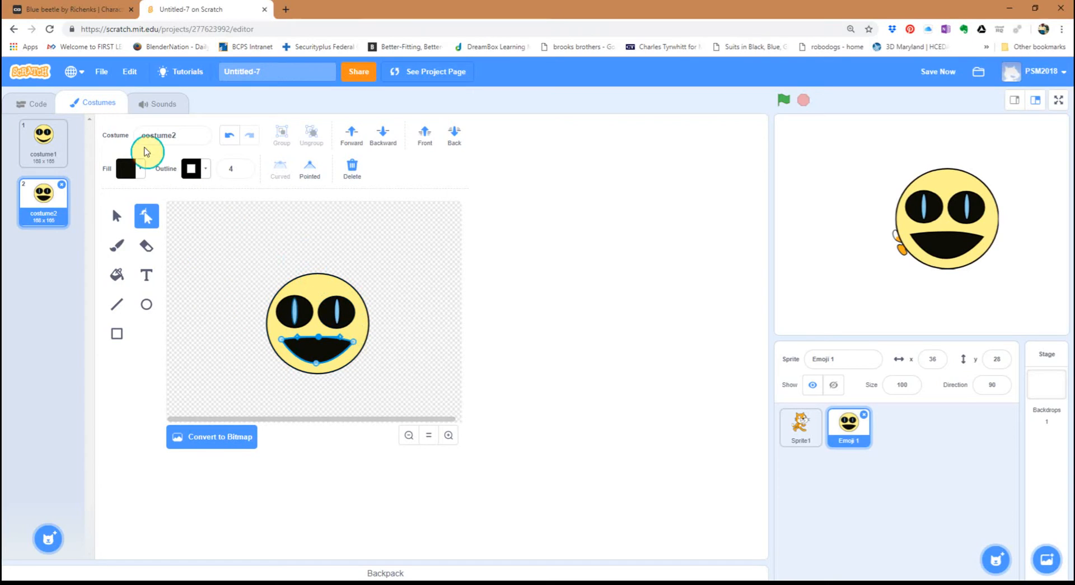
Start a script for the emoji sprite with a "when green flag clicked" block.
{"action": "left_click", "coordinate": [37, 110]}
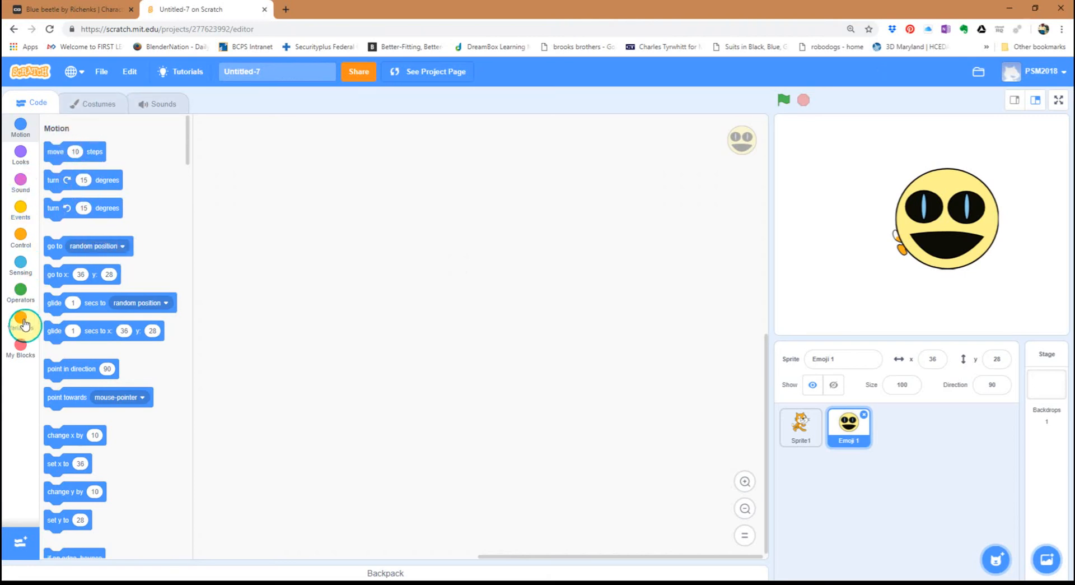
{"action": "left_click", "coordinate": [21, 237]}
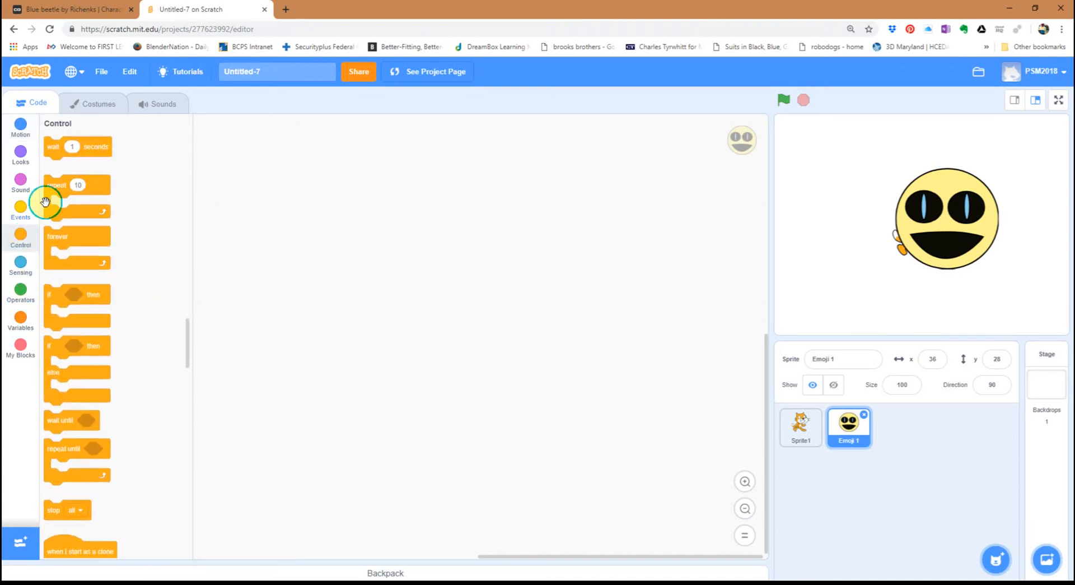
{"action": "scroll", "coordinate": [149, 275], "scroll_direction": "up", "scroll_amount": 6}
{"action": "left_click_drag", "start_coordinate": [67, 329], "coordinate": [335, 188]}
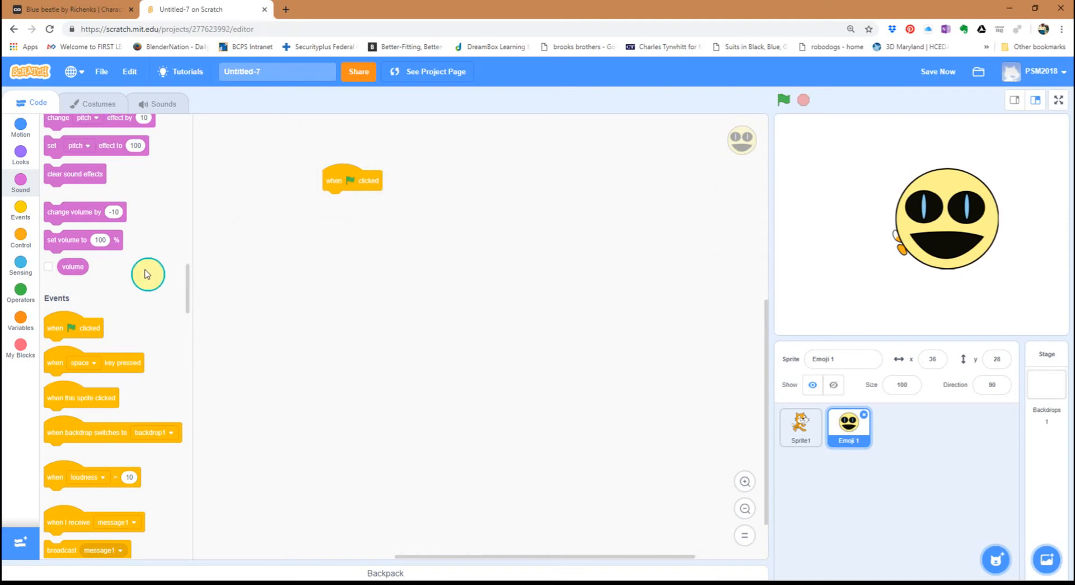
Attach a "next costume" block beneath the "when green flag clicked" block.
{"action": "left_click", "coordinate": [22, 211]}
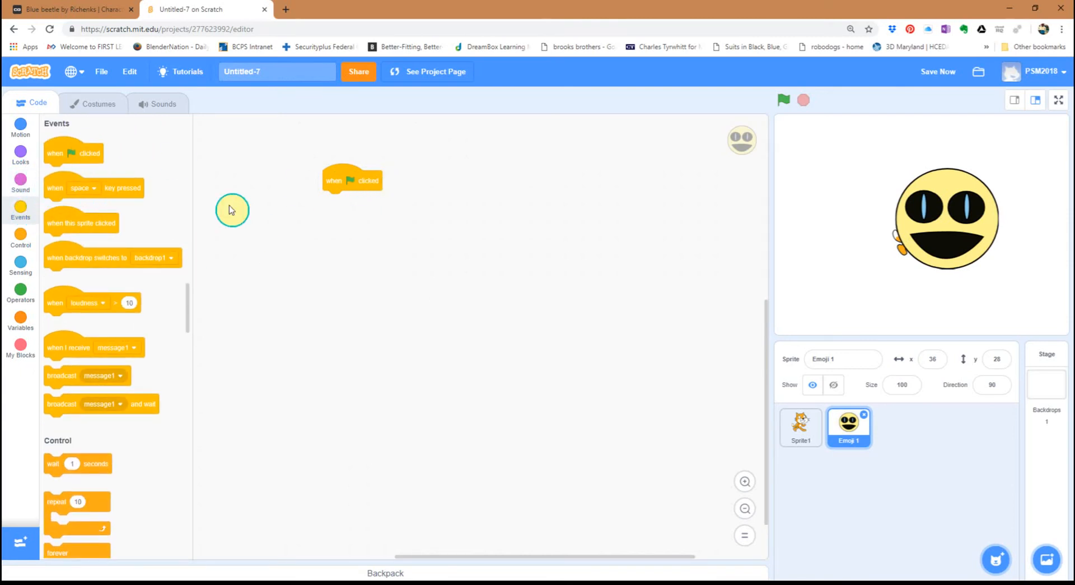
{"action": "left_click", "coordinate": [23, 156]}
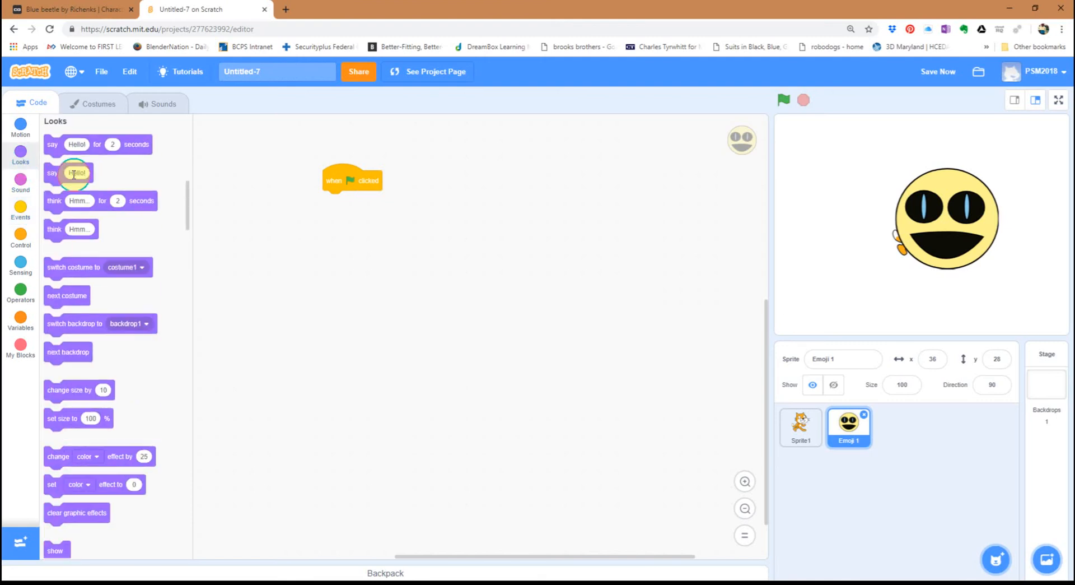
{"action": "left_click", "coordinate": [71, 274]}
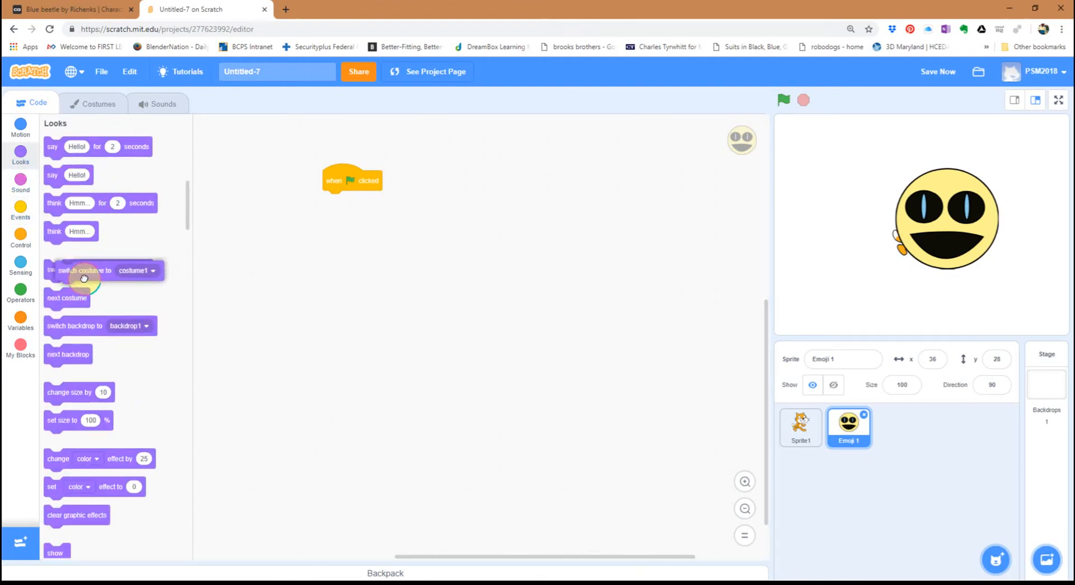
{"action": "left_click", "coordinate": [67, 299]}
{"action": "left_click_drag", "start_coordinate": [67, 299], "coordinate": [346, 203]}
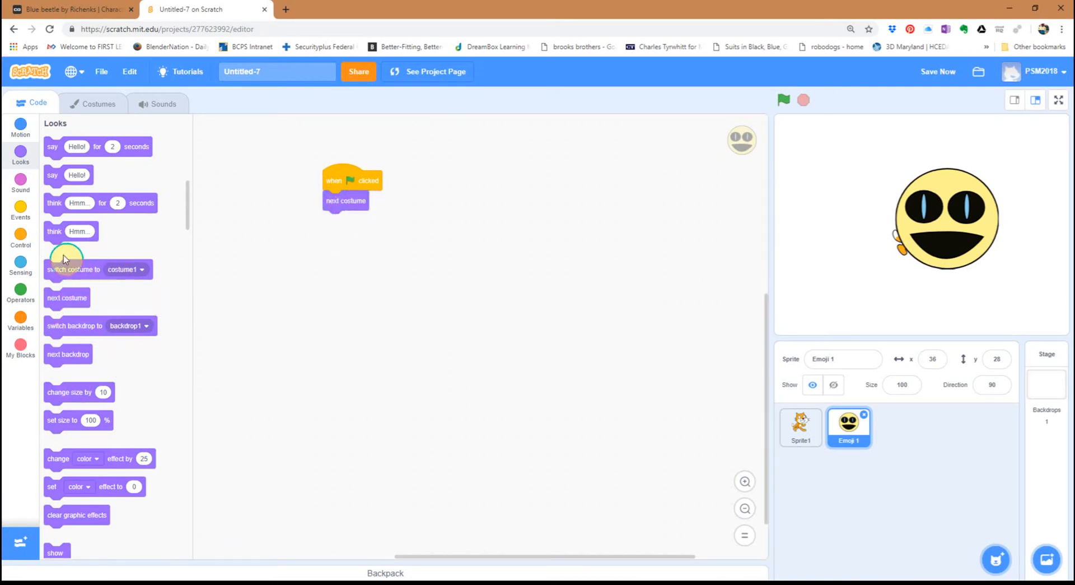
Wrap the "next costume" block in a "repeat 10" loop and run the script.
{"action": "left_click", "coordinate": [21, 229]}
{"action": "left_click_drag", "start_coordinate": [64, 195], "coordinate": [331, 203]}
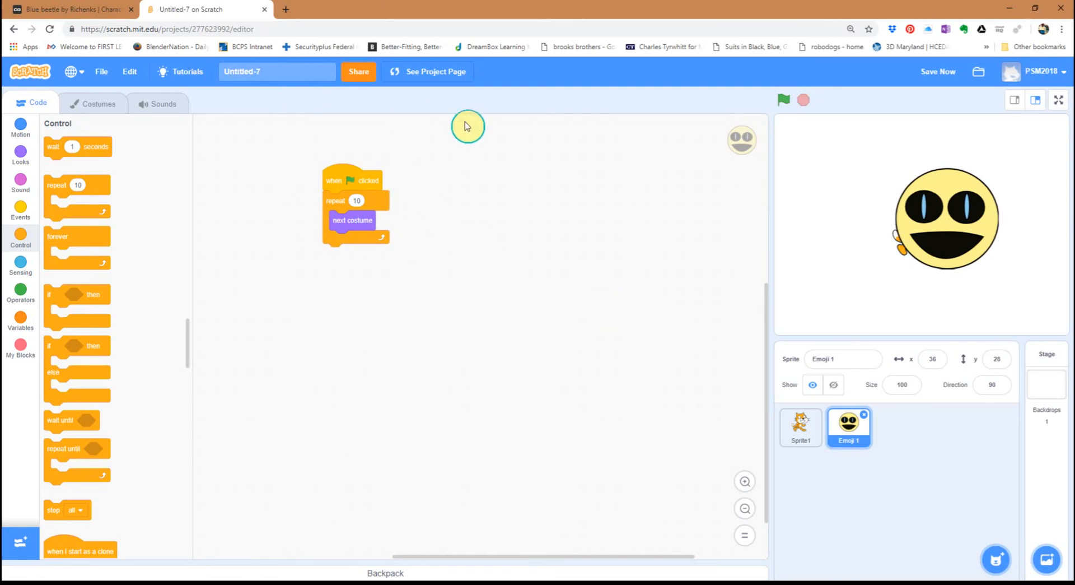
{"action": "left_click", "coordinate": [784, 101]}
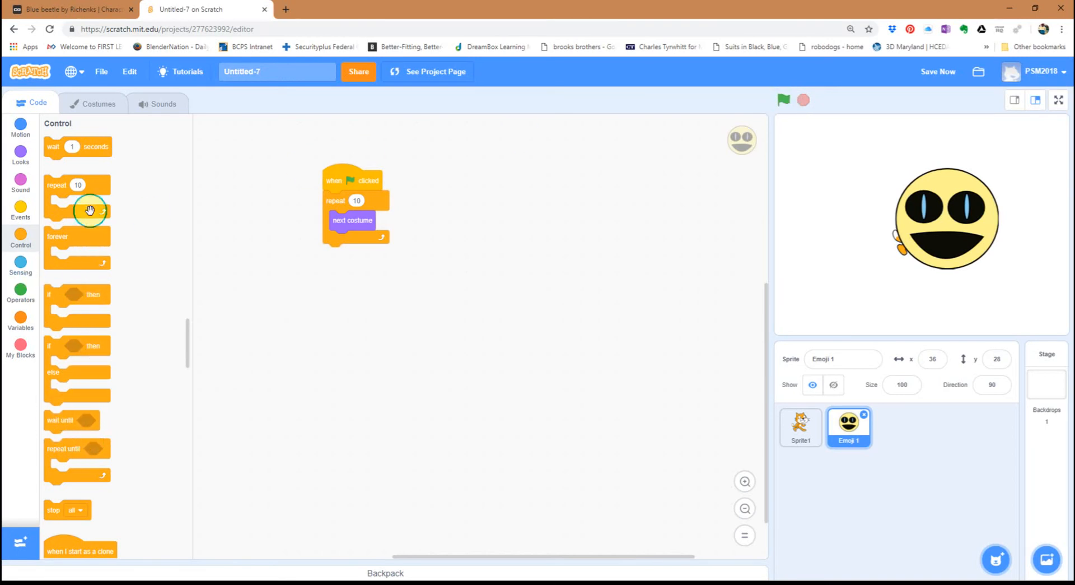
Insert a "wait 1 seconds" block before "next costume" inside the loop and run the script.
{"action": "left_click_drag", "start_coordinate": [77, 151], "coordinate": [347, 226]}
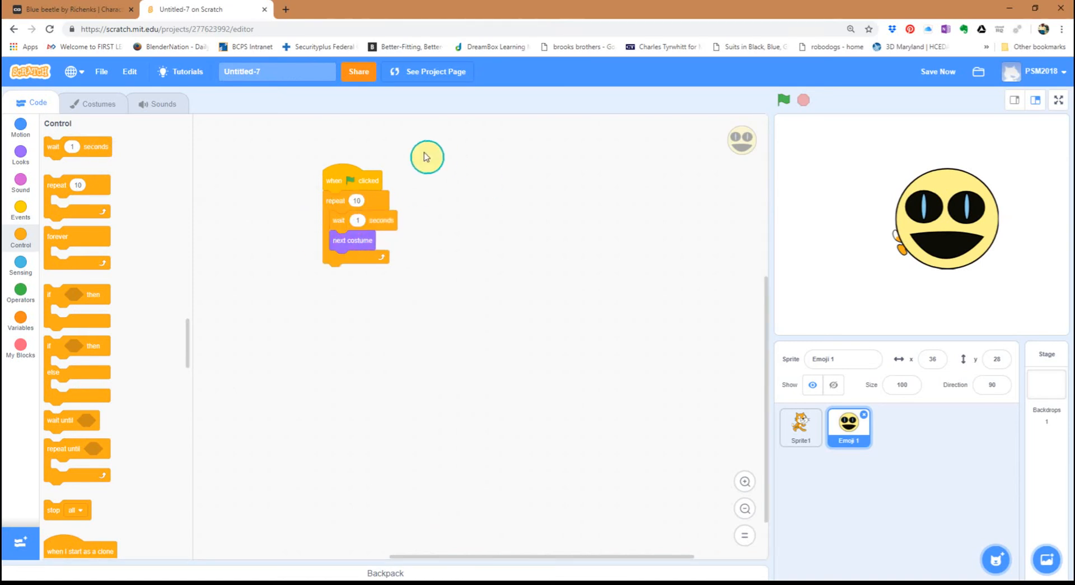
{"action": "left_click", "coordinate": [784, 101]}
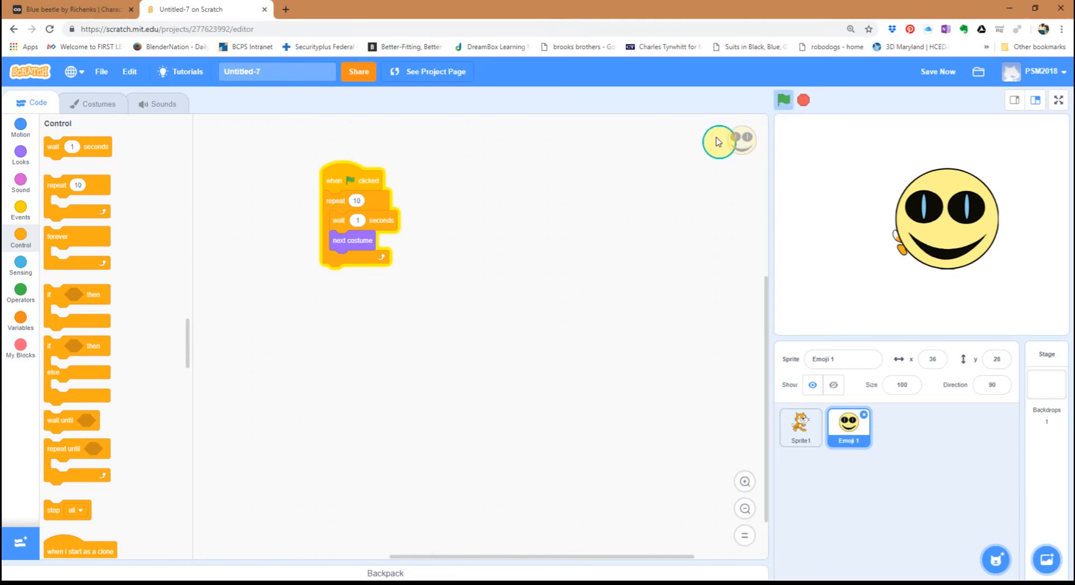
Stop the script, set the wait to .5 seconds, and test the costume animation again briefly.
{"action": "left_click", "coordinate": [804, 104]}
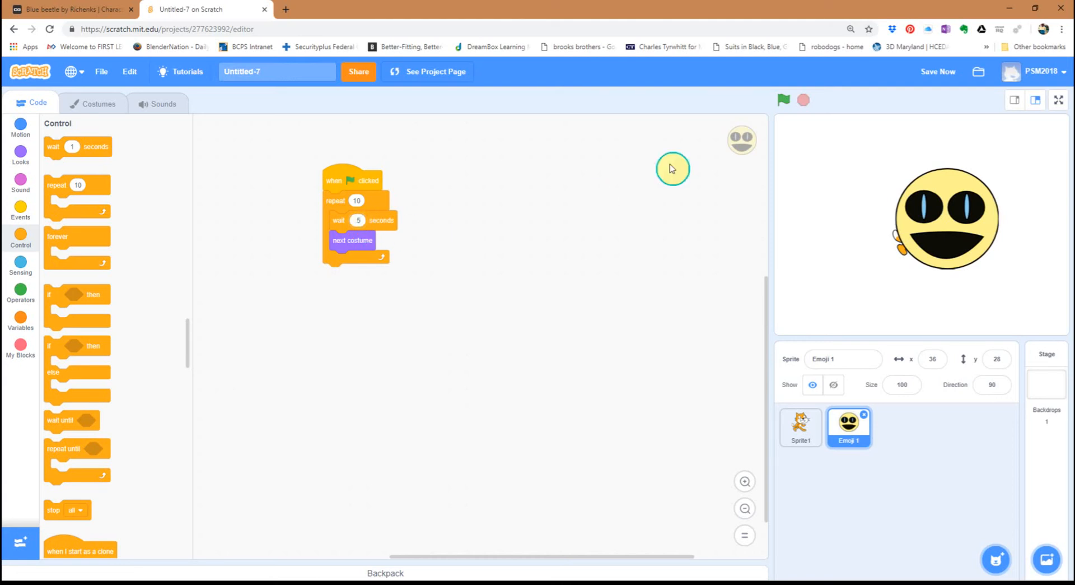
{"action": "left_click", "coordinate": [785, 103]}
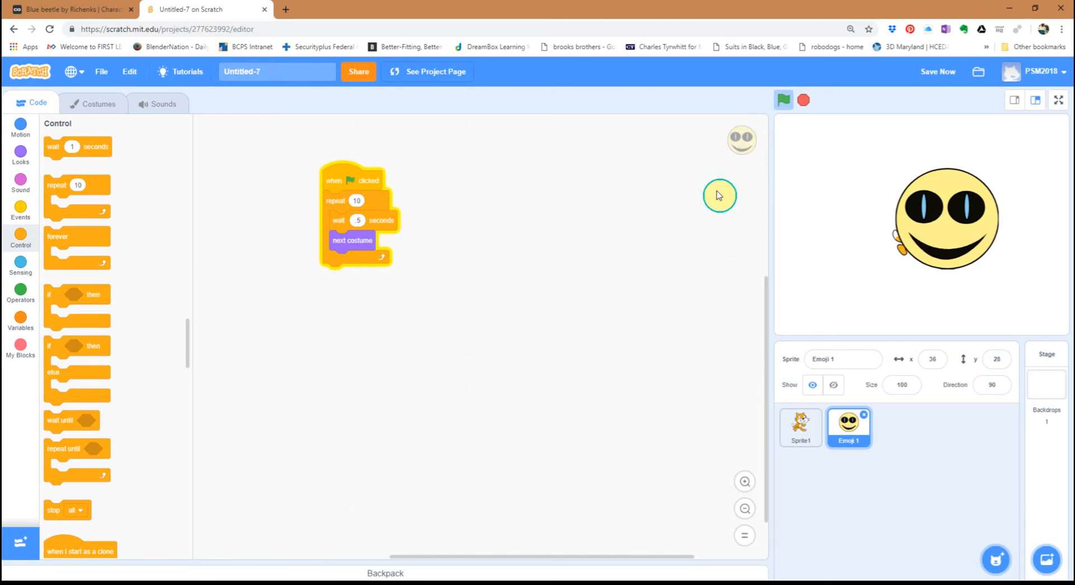
{"action": "left_click", "coordinate": [802, 101]}
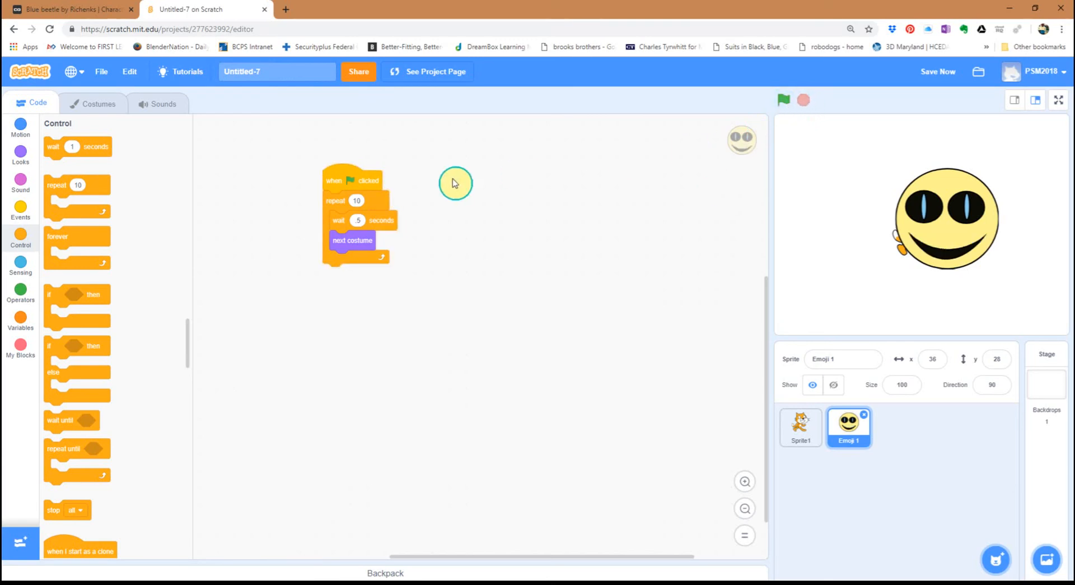
Return to the emoji's costumes and duplicate costume2, the open-mouthed face.
{"action": "left_click", "coordinate": [104, 110]}
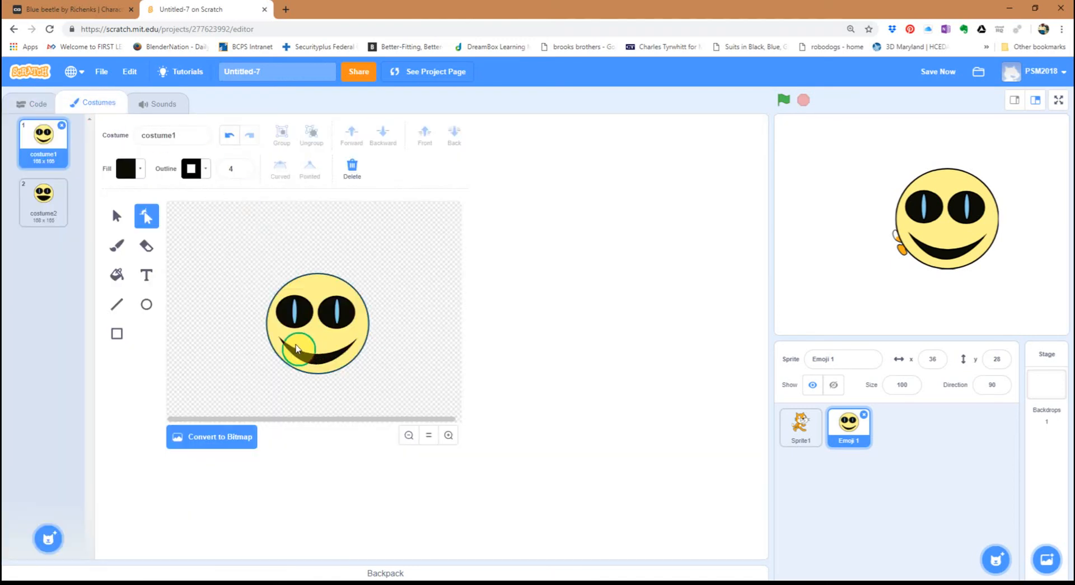
{"action": "left_click", "coordinate": [44, 204]}
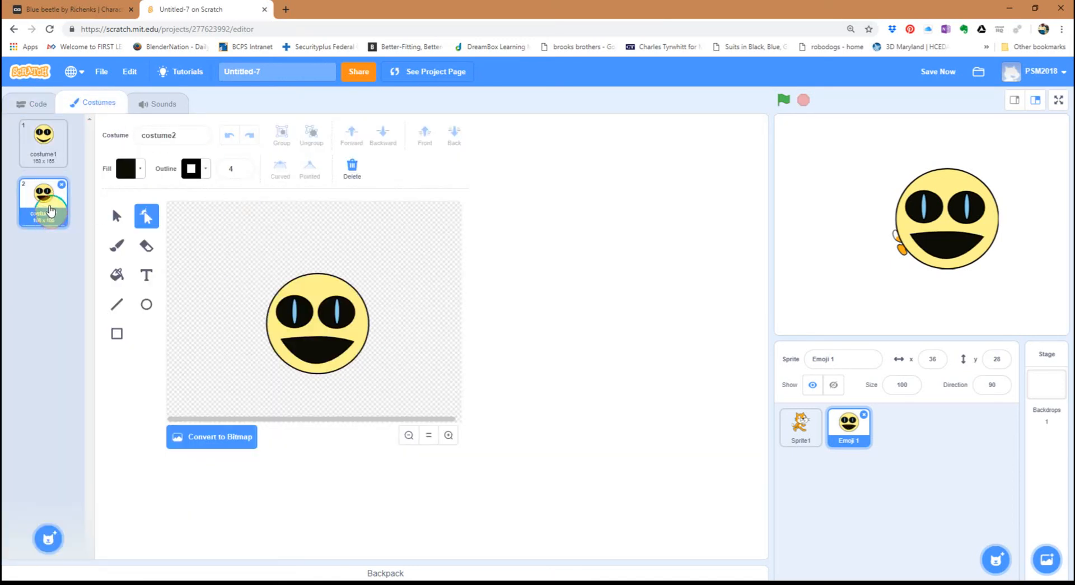
{"action": "right_click", "coordinate": [56, 214]}
{"action": "left_click", "coordinate": [59, 218]}
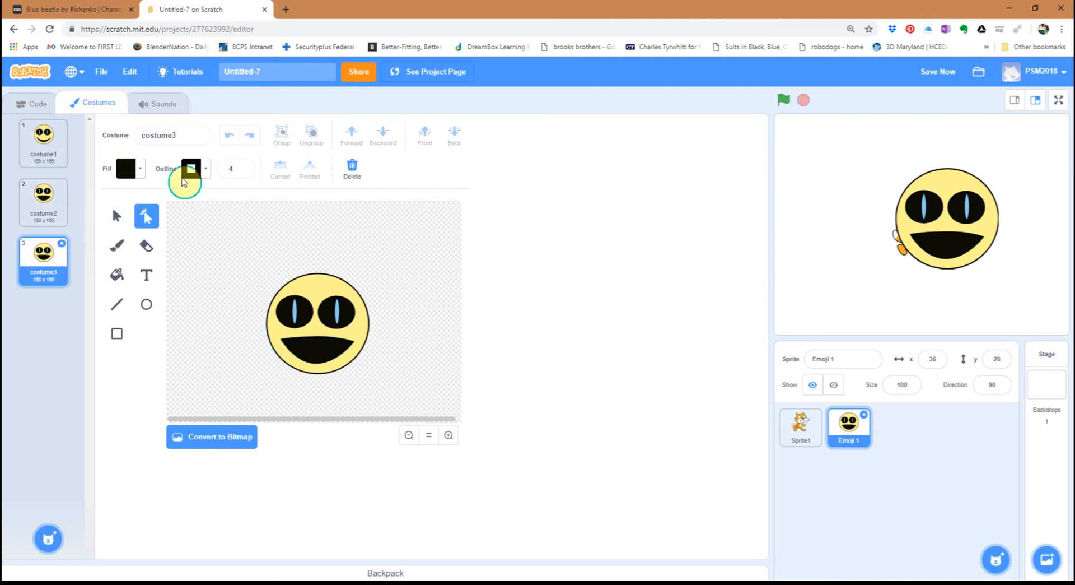
Reshape the mouth of costume3 into a small, rounded open mouth by pulling its corners inward and raising its upper edge.
{"action": "left_click", "coordinate": [117, 216]}
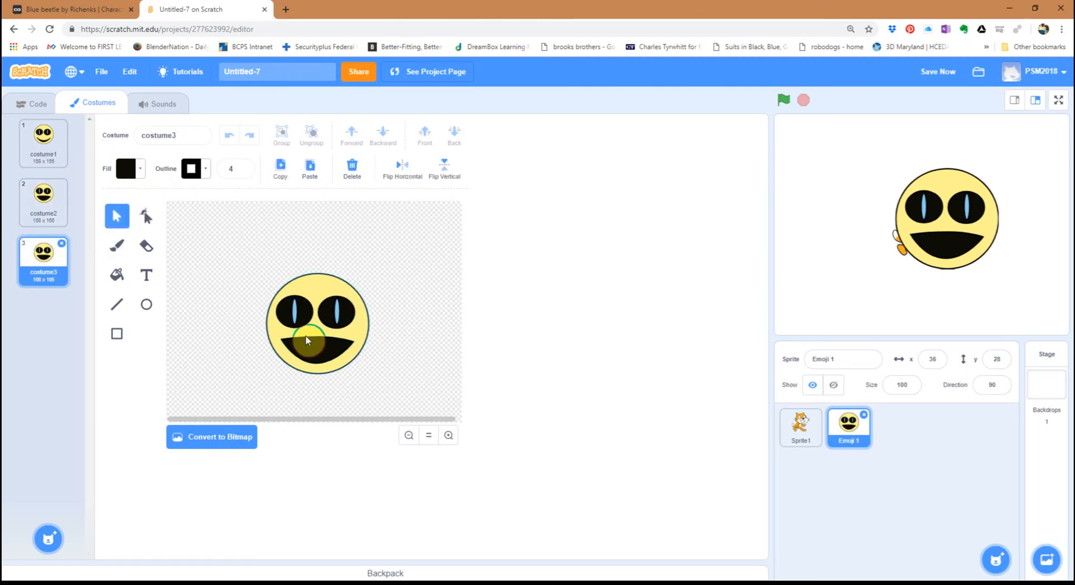
{"action": "left_click", "coordinate": [147, 221]}
{"action": "left_click", "coordinate": [318, 342]}
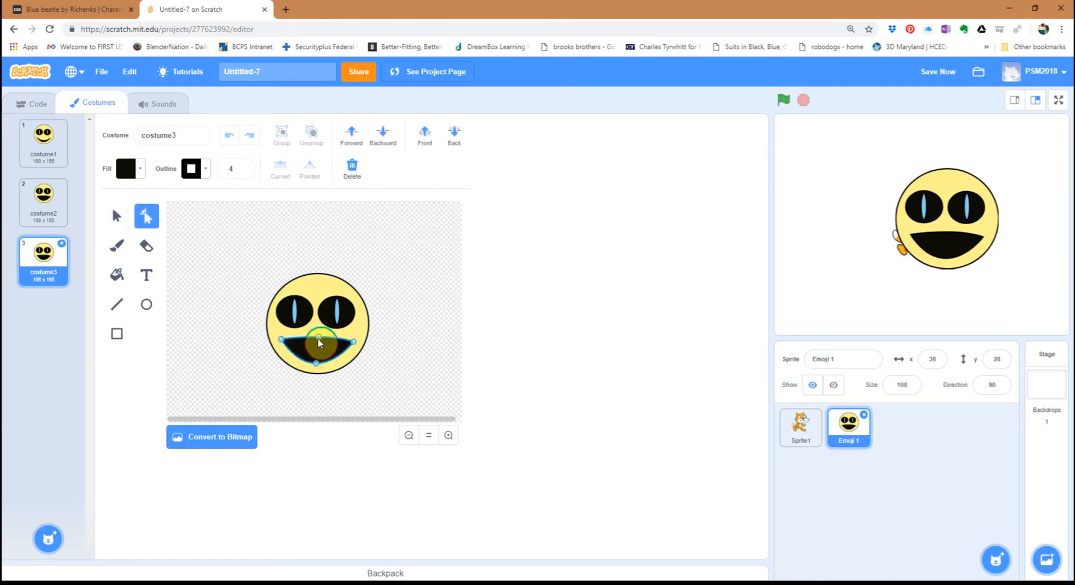
{"action": "left_click_drag", "start_coordinate": [320, 342], "coordinate": [295, 342]}
{"action": "left_click", "coordinate": [283, 342]}
{"action": "left_click_drag", "start_coordinate": [297, 344], "coordinate": [342, 344]}
{"action": "left_click", "coordinate": [353, 342]}
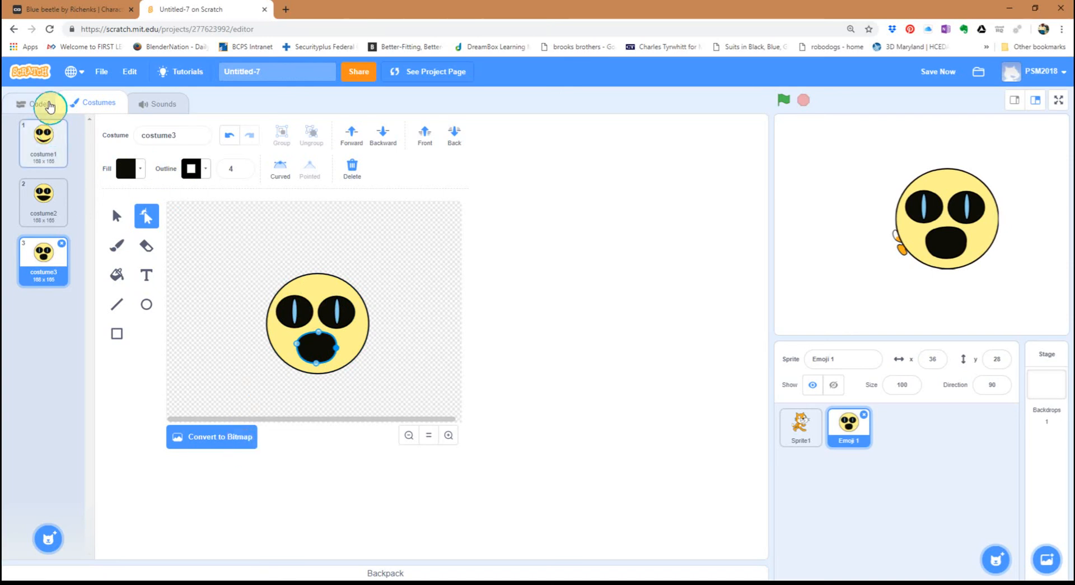
Return to the emoji's code and rename the project as Talking Emoji.
{"action": "left_click", "coordinate": [38, 110]}
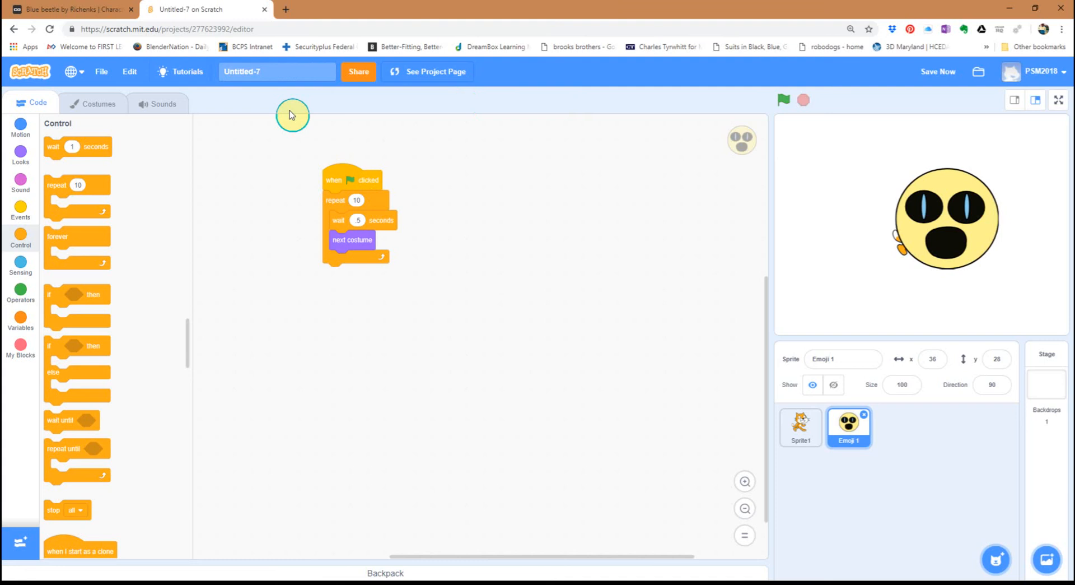
{"action": "left_click", "coordinate": [284, 78]}
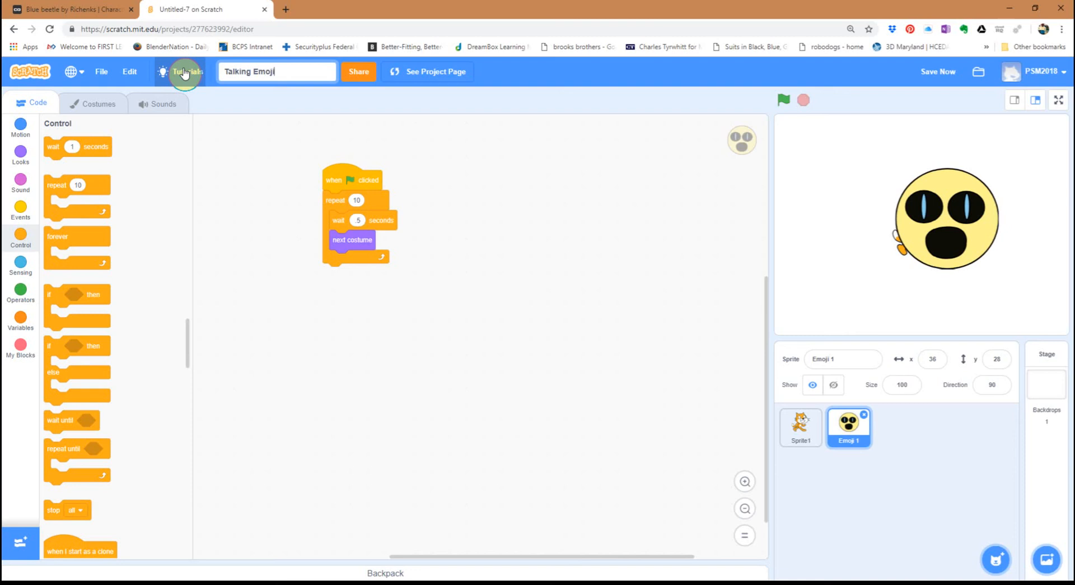
{"action": "key", "text": "Return"}
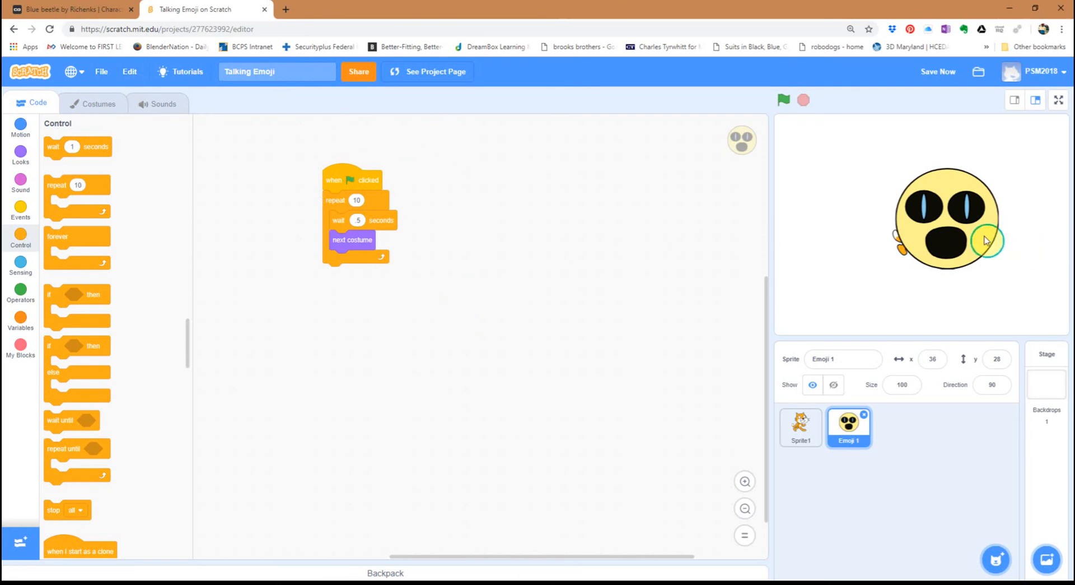
Move the emoji on the stage to about x 17, y 13 so it covers the cat, and run the costume animation briefly before stopping it.
{"action": "left_click_drag", "start_coordinate": [987, 241], "coordinate": [975, 249]}
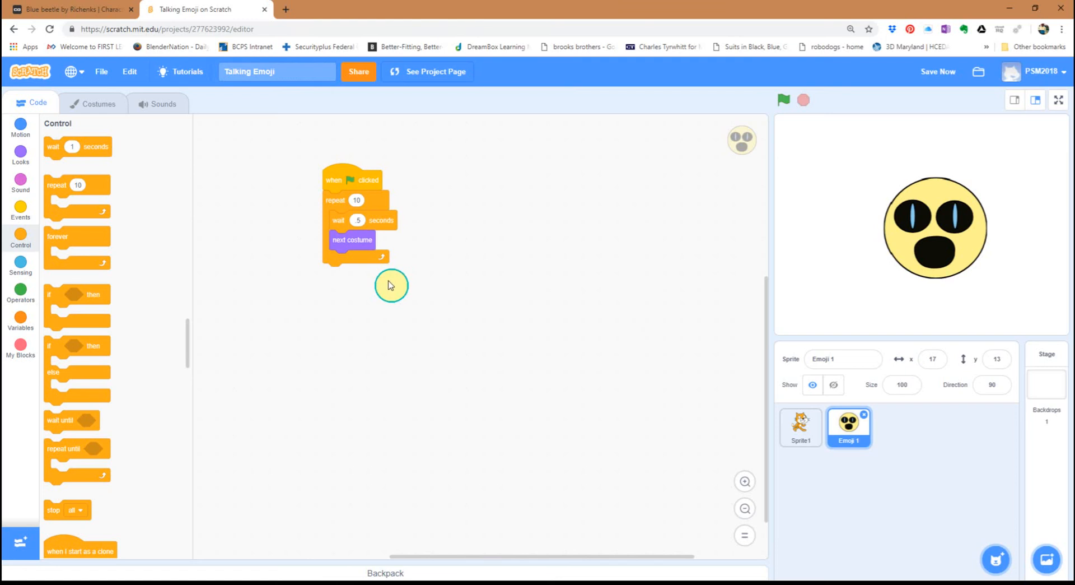
{"action": "left_click", "coordinate": [783, 101]}
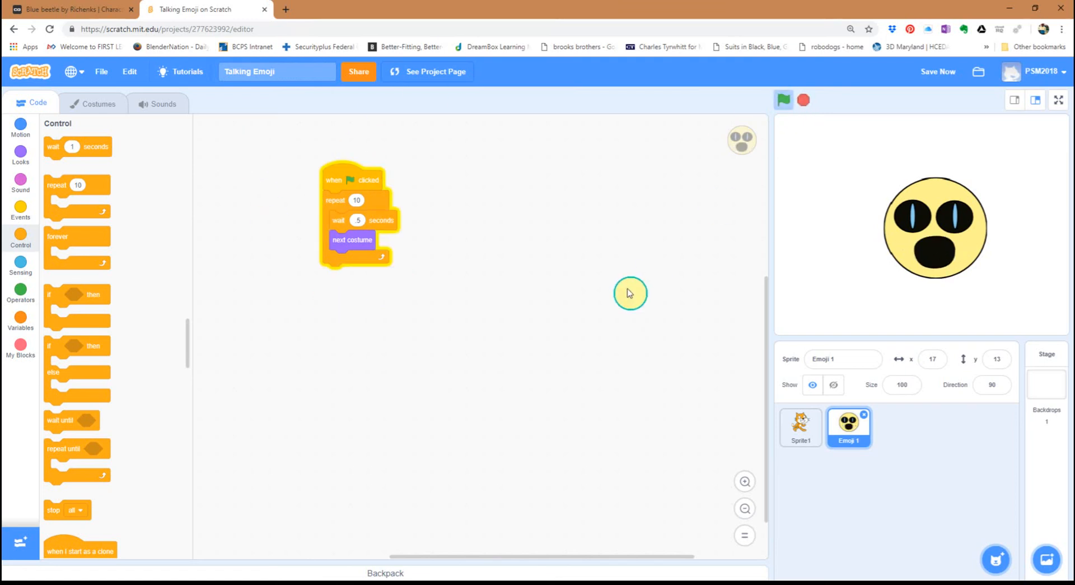
{"action": "left_click", "coordinate": [804, 101]}
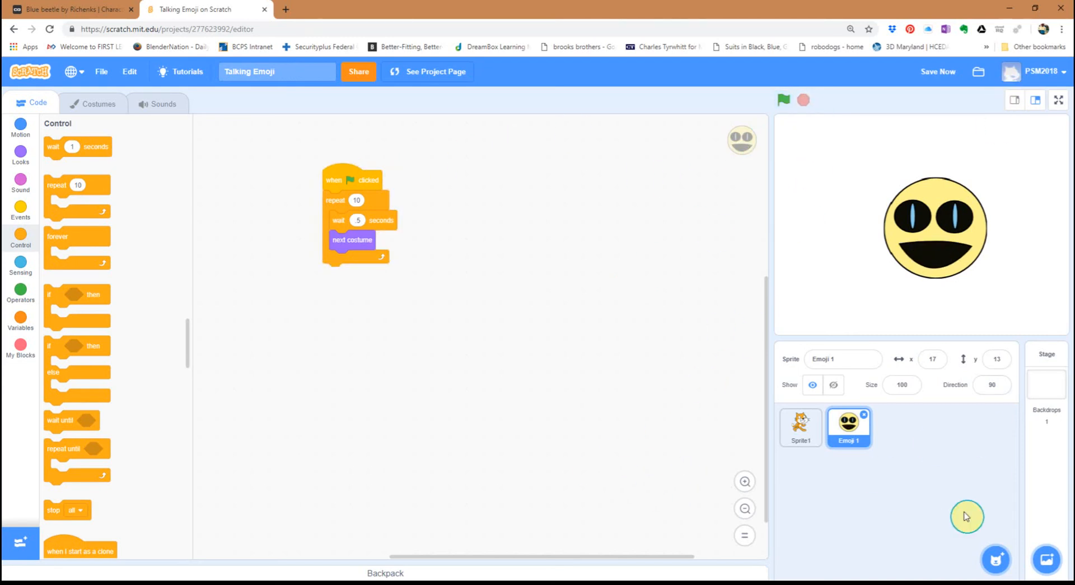
{"action": "key", "text": "alt+Tab"}
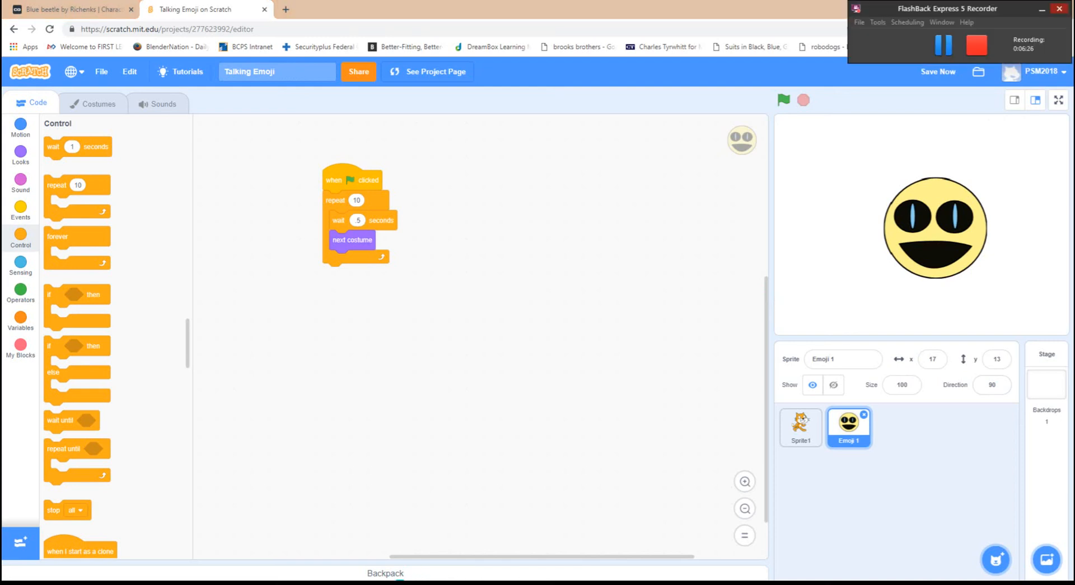